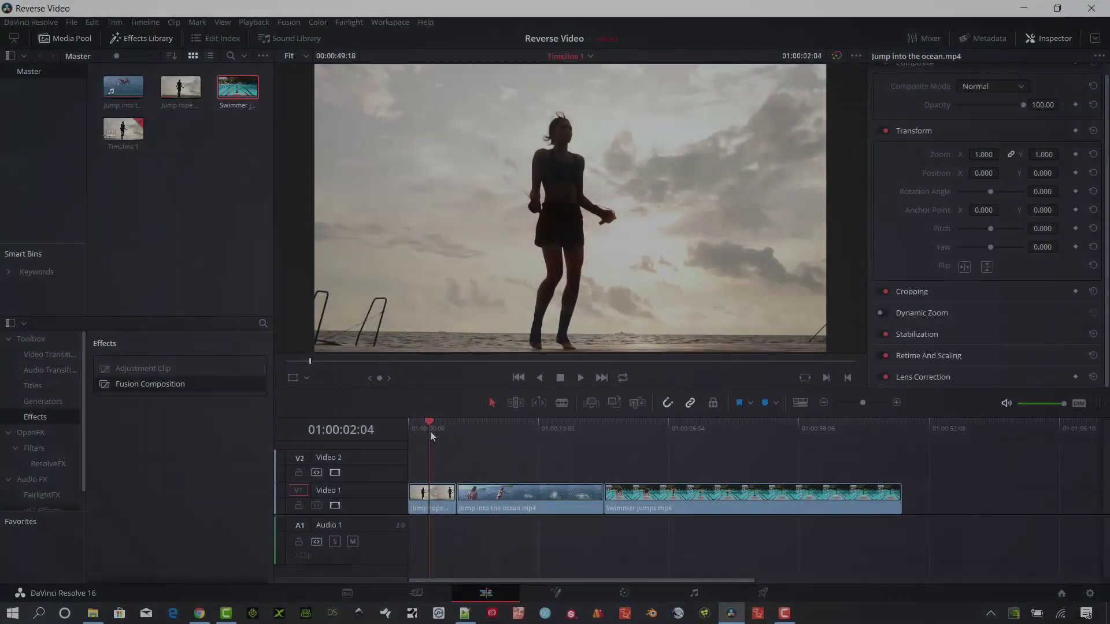
- Preview the clips, then reverse the Jump into the ocean clip through Change Clip Speed
drag(430, 432, 470, 457)
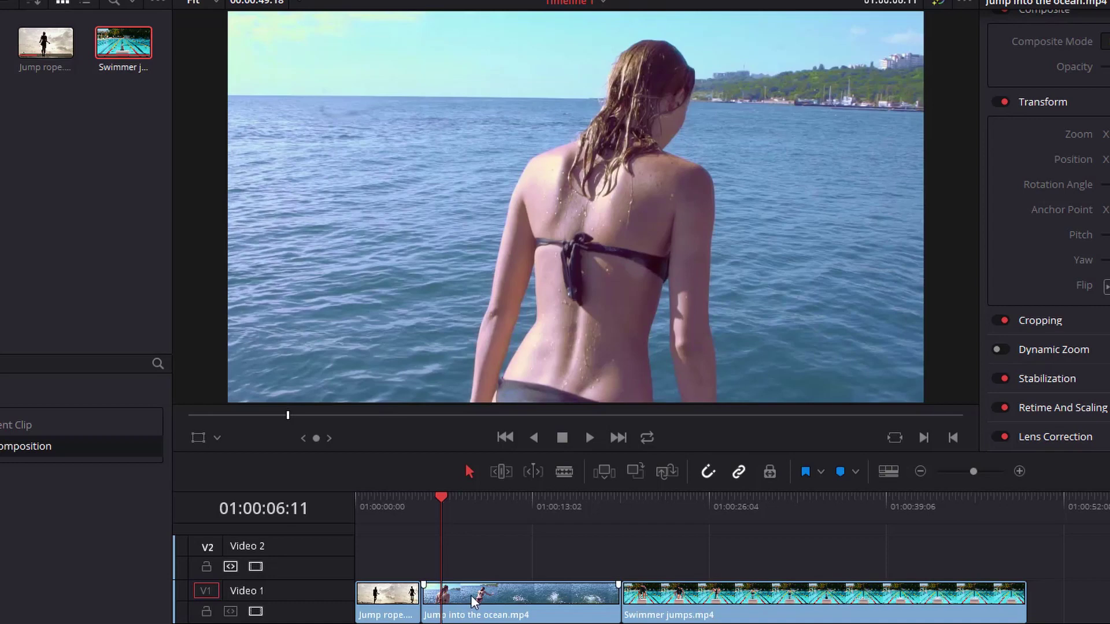
click(473, 601)
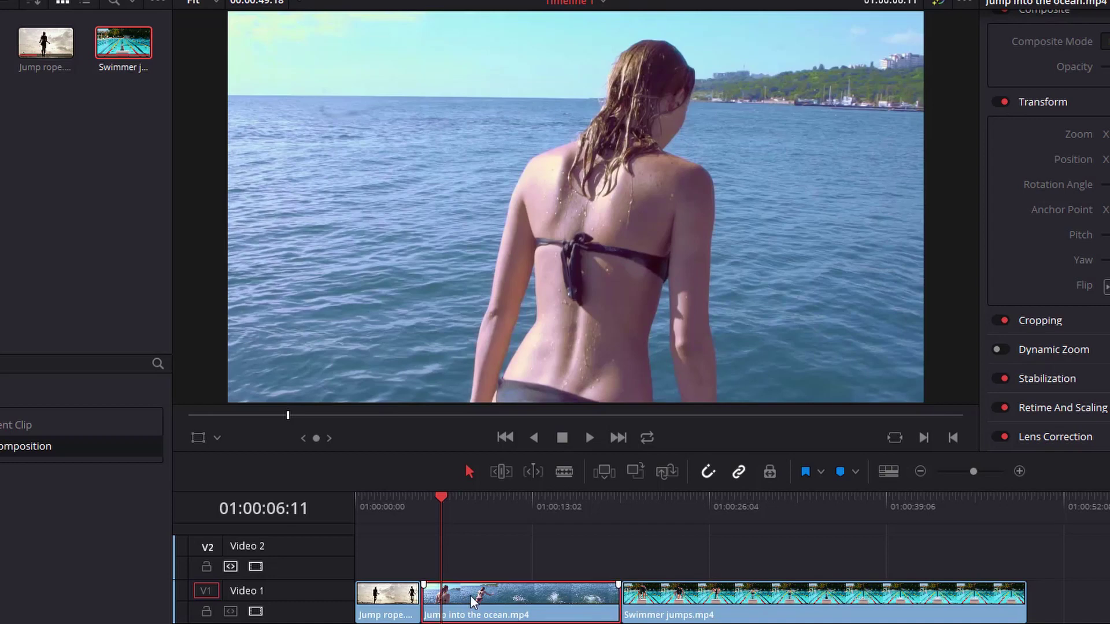
right_click(473, 602)
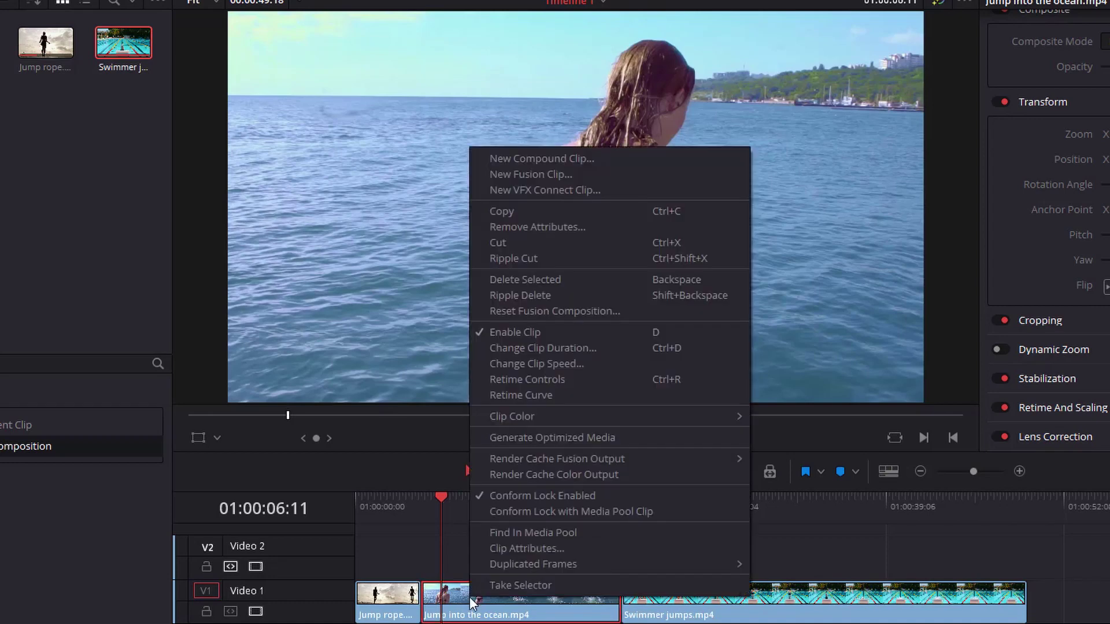
click(579, 363)
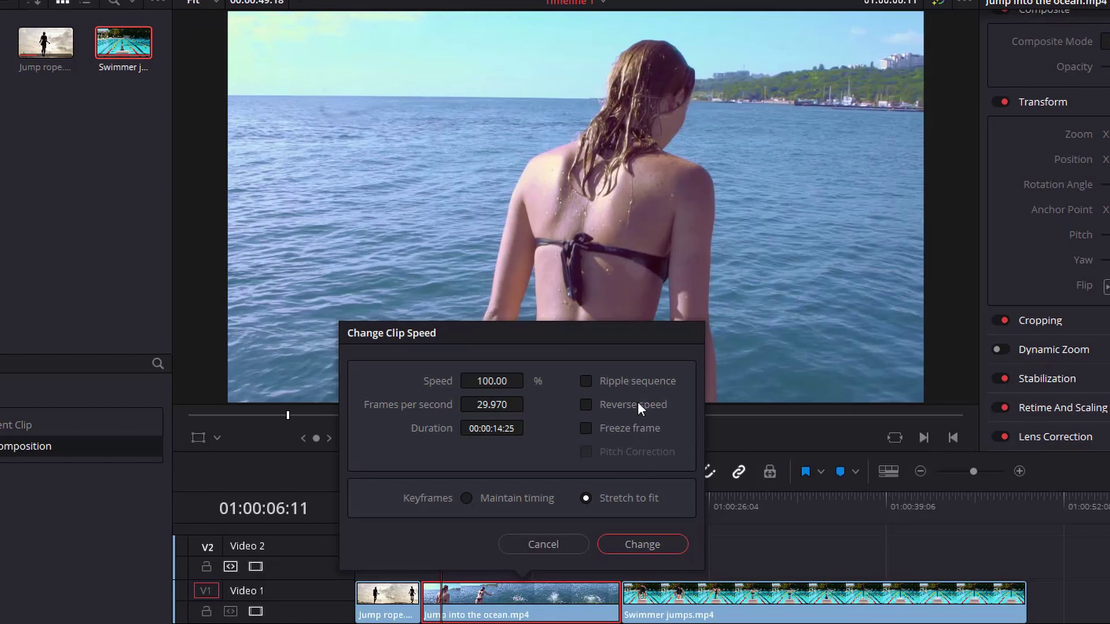
click(592, 405)
click(494, 500)
click(637, 542)
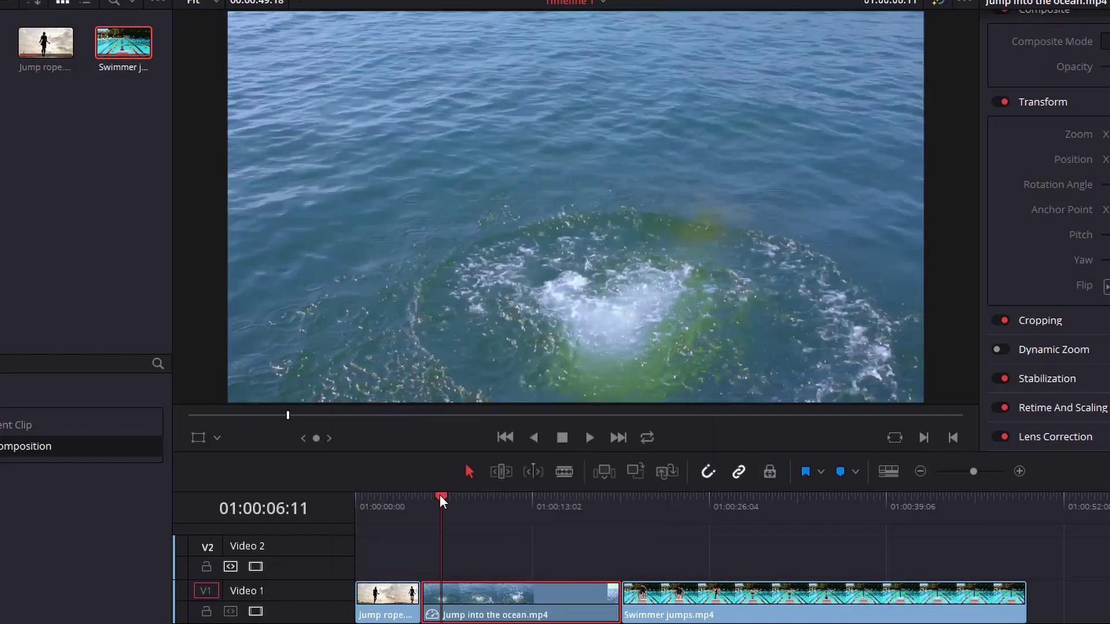
mouse_move(439, 494)
mouse_down()
mouse_move(430, 495)
mouse_move(580, 501)
mouse_move(453, 496)
mouse_up()
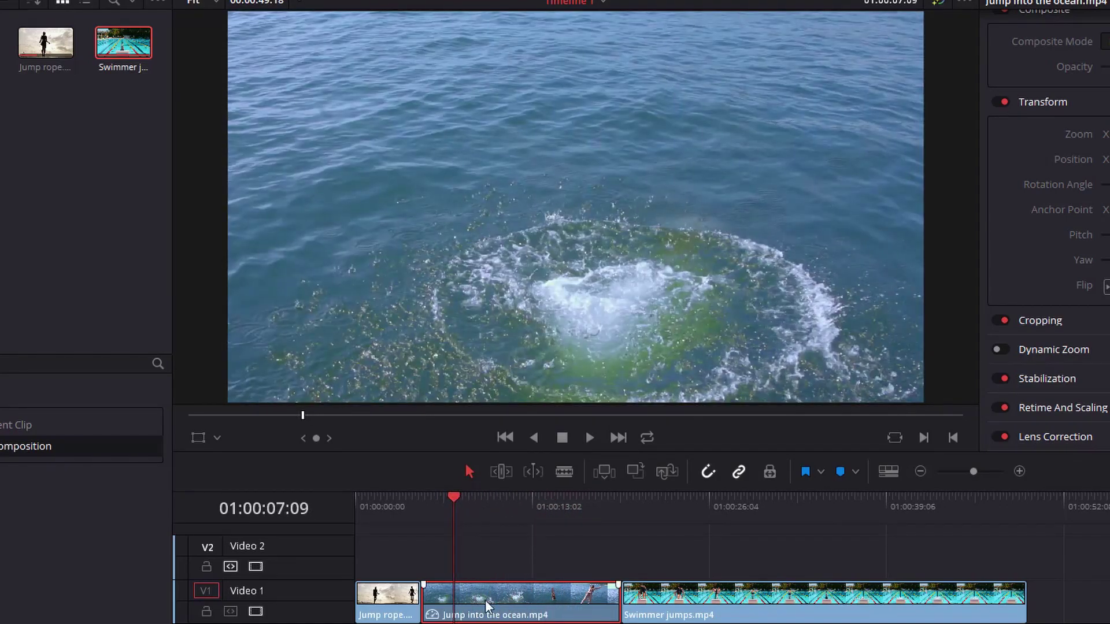
- Undo that reverse and re-apply it at -400% speed, then return to the clip start
key(ctrl+z)
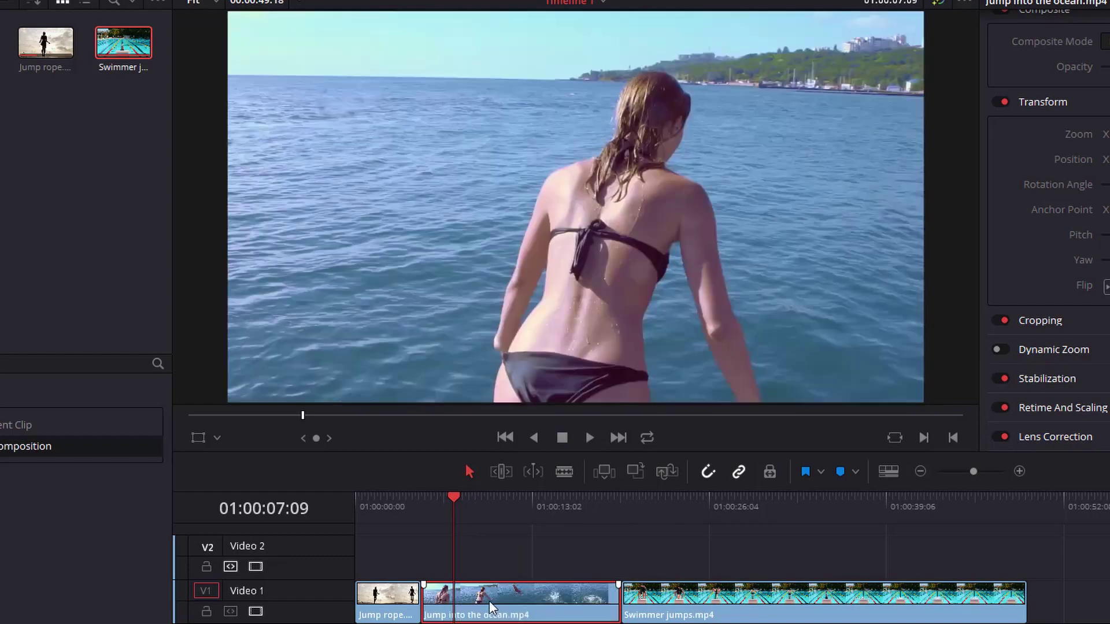
right_click(467, 611)
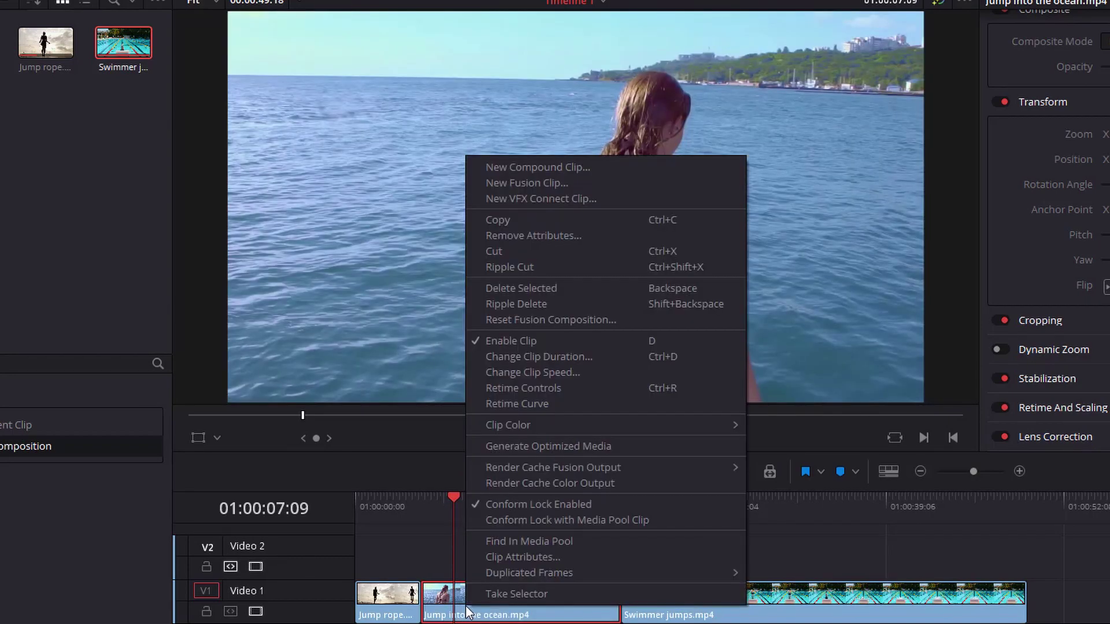
click(569, 373)
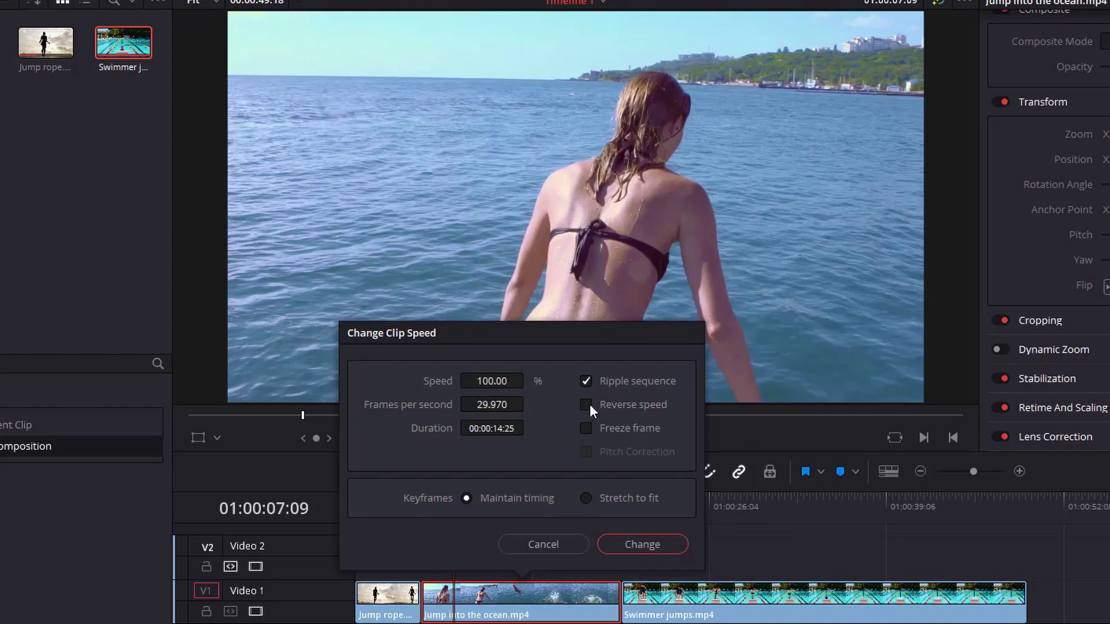
click(586, 404)
click(520, 381)
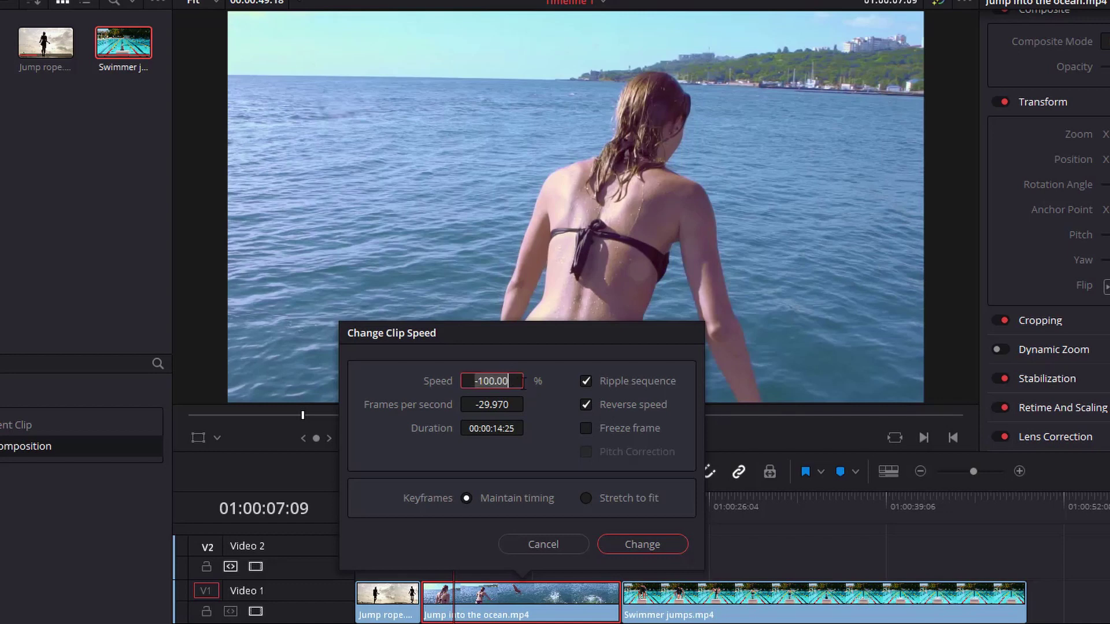
text(-400)
click(640, 545)
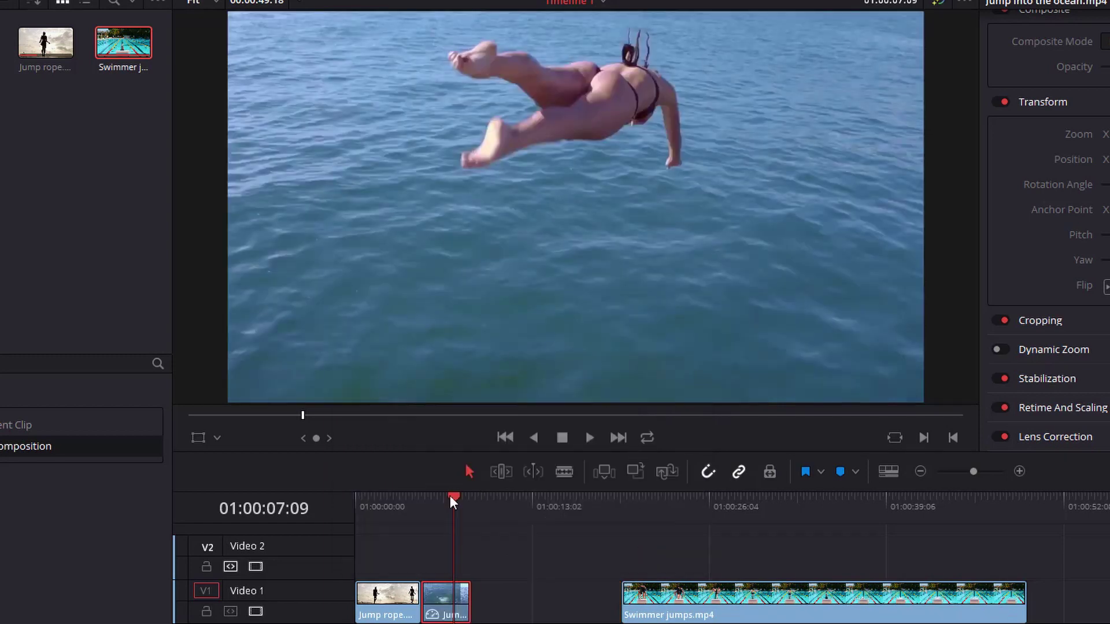
drag(453, 494, 422, 500)
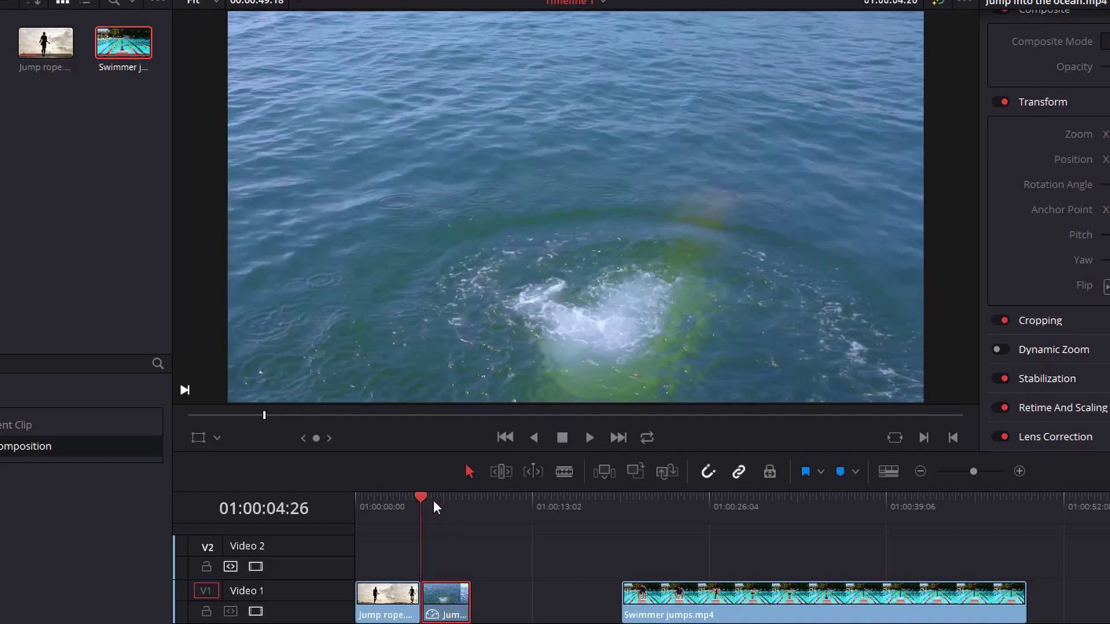
- Play back the -400% reversed clip, scrub to the splash, and undo the speed change
click(592, 438)
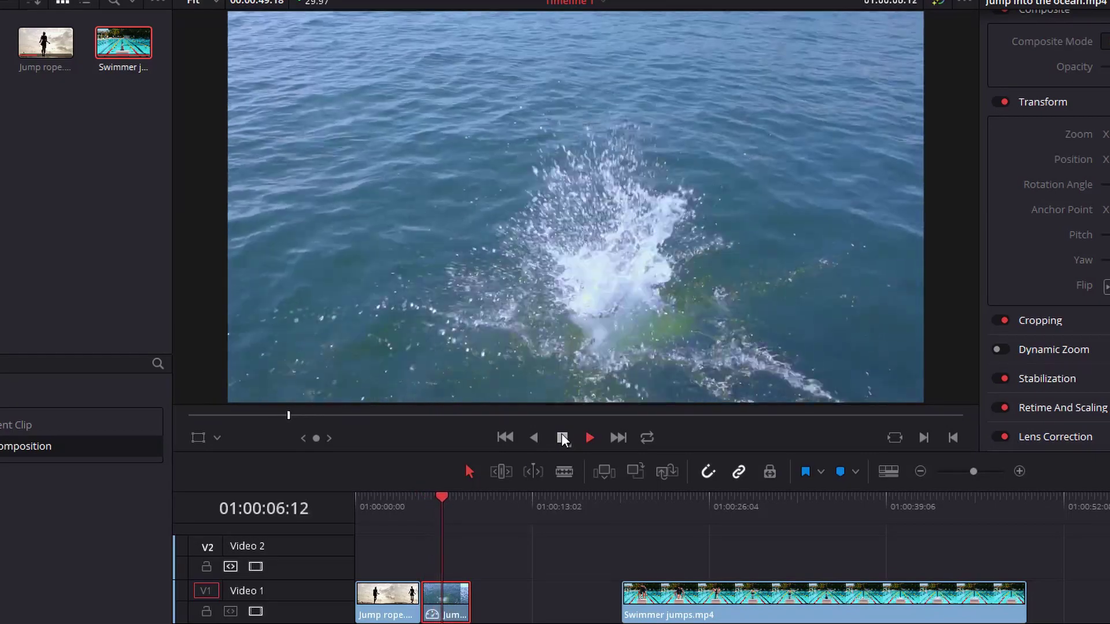
click(561, 438)
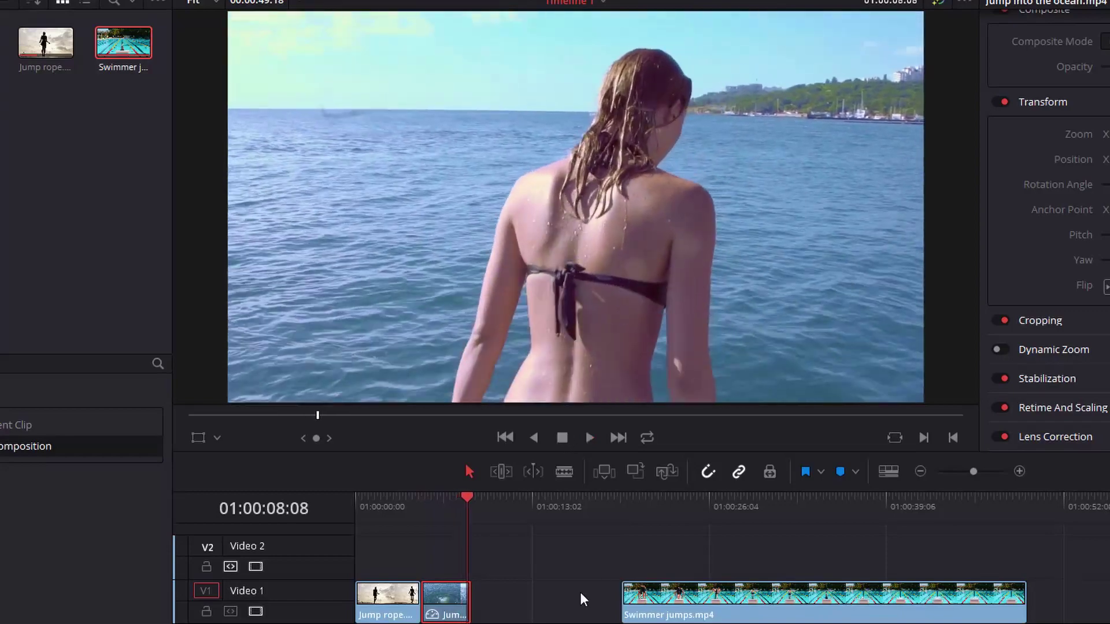
drag(464, 496, 449, 497)
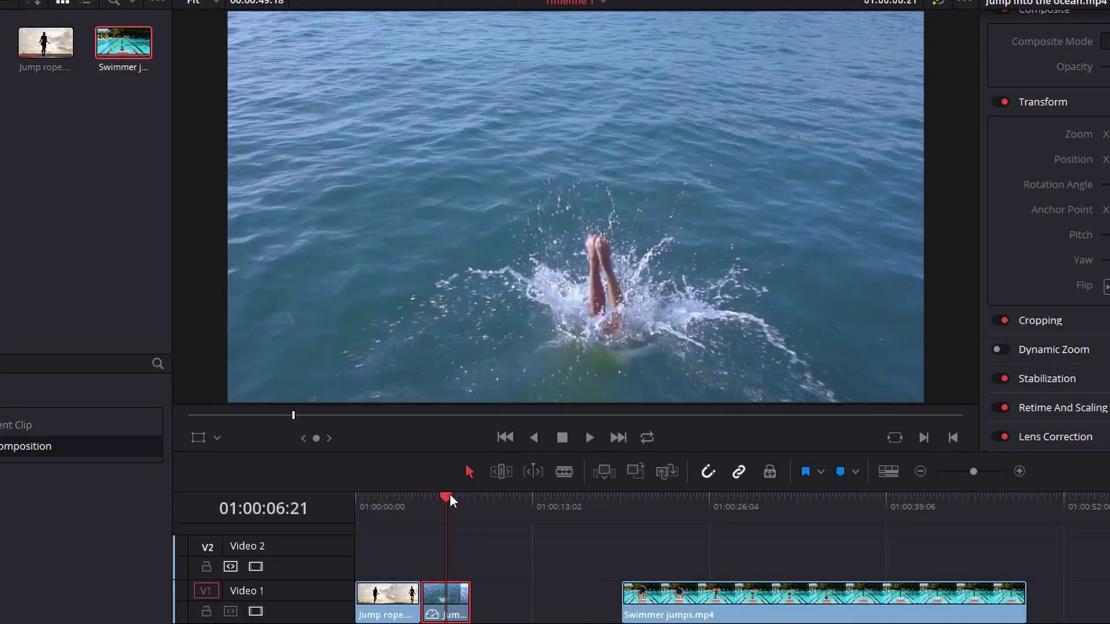
key(ctrl+z)
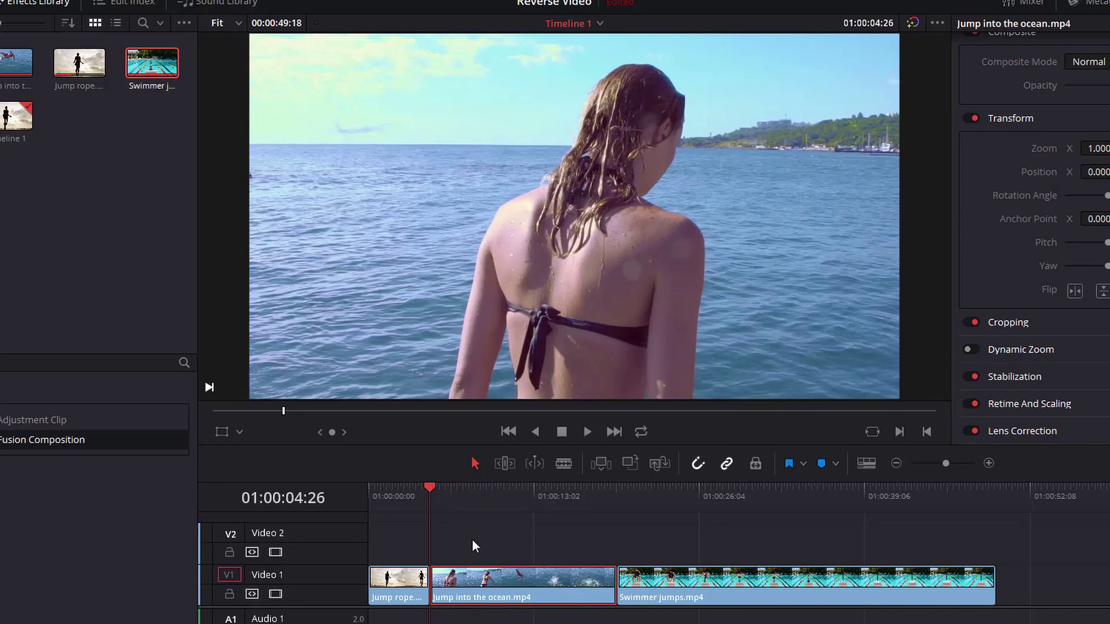
- Reverse the ocean-jump clip at 400% speed with Maintain timing in Change Clip Speed
right_click(488, 591)
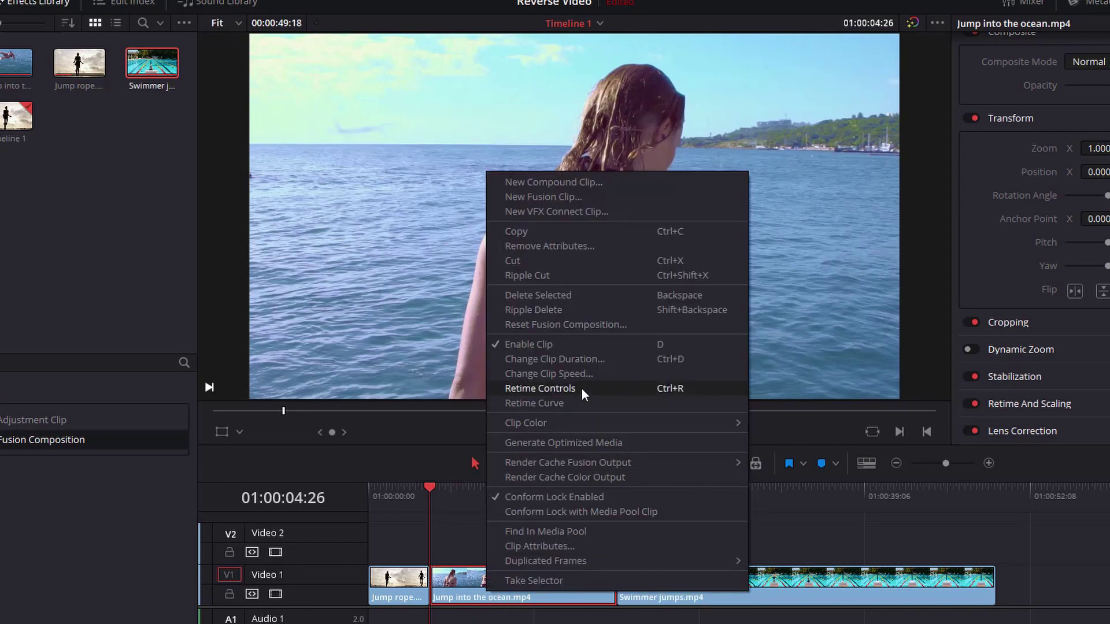
click(573, 372)
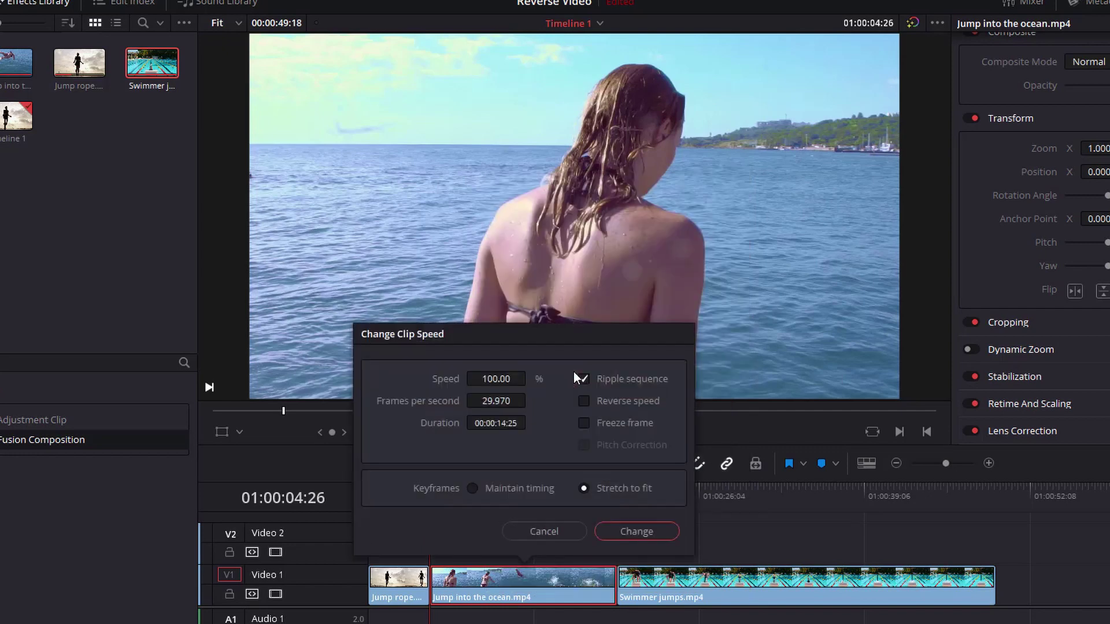
click(587, 403)
click(510, 380)
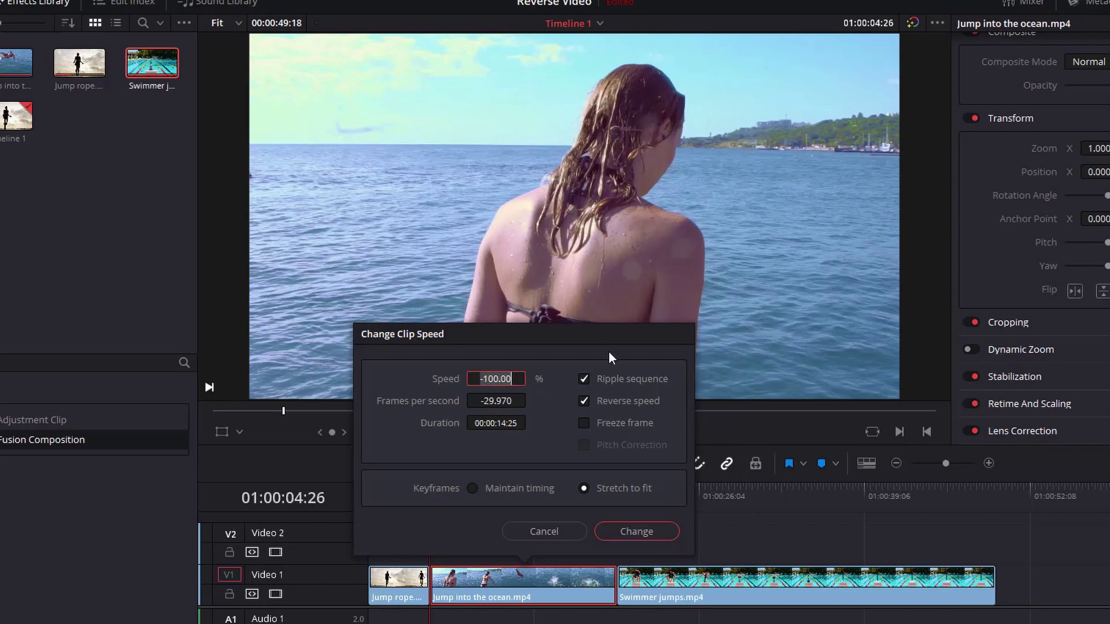
text(400)
click(473, 488)
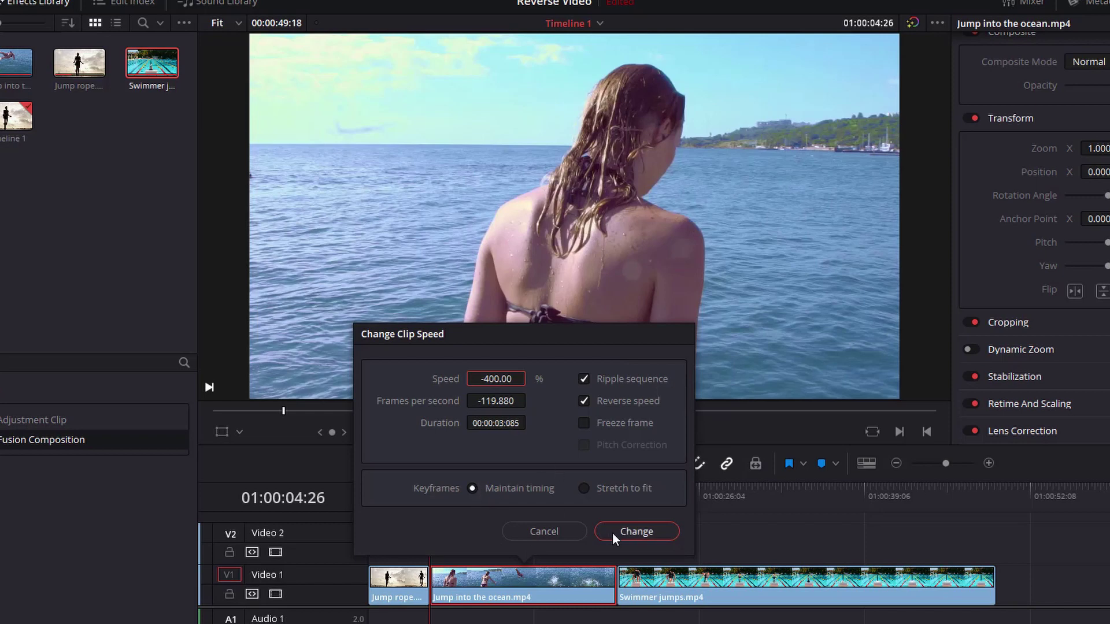
click(636, 531)
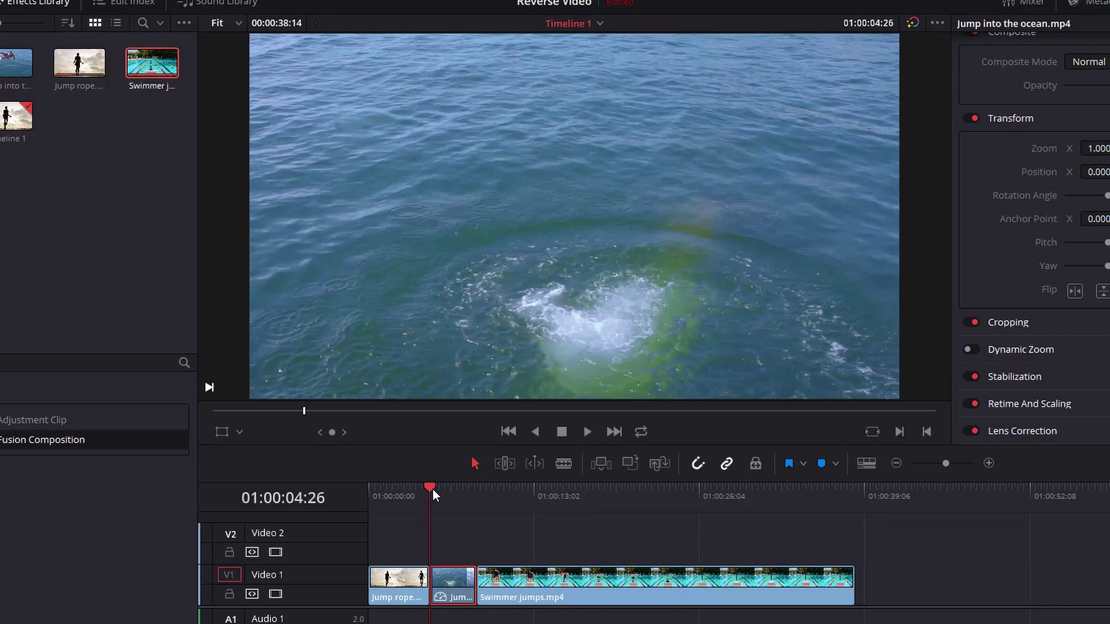
- Preview the reversed clip, undo the speed change, and show its Retime Controls with Ctrl+R
mouse_move(444, 484)
mouse_down()
mouse_move(472, 488)
mouse_move(443, 495)
mouse_up()
click(586, 435)
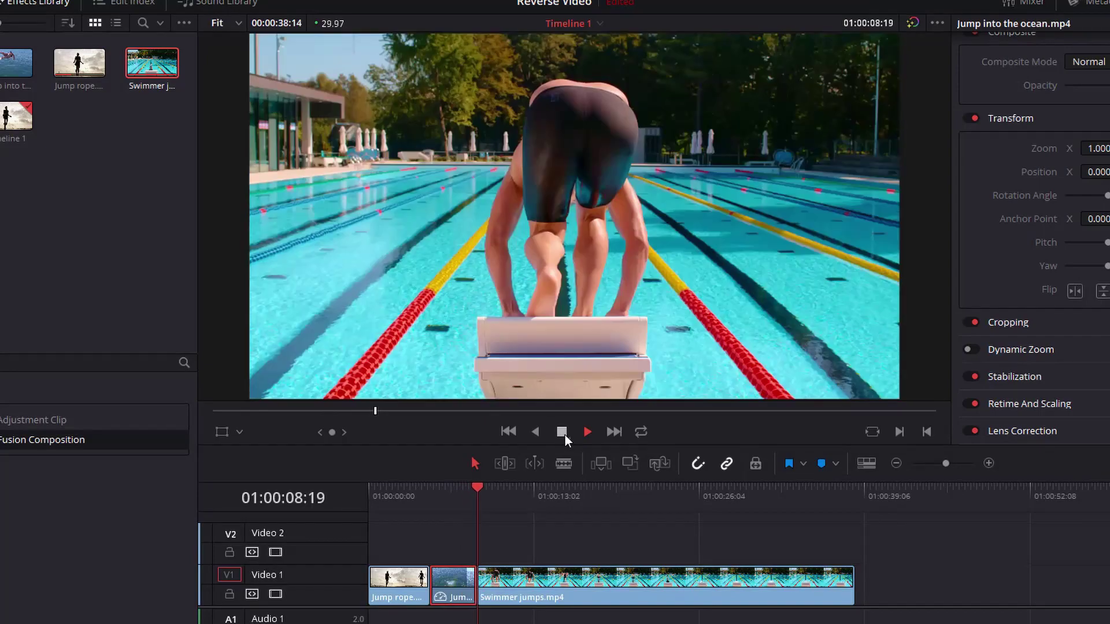
click(563, 434)
drag(480, 487, 460, 494)
key(ctrl+z)
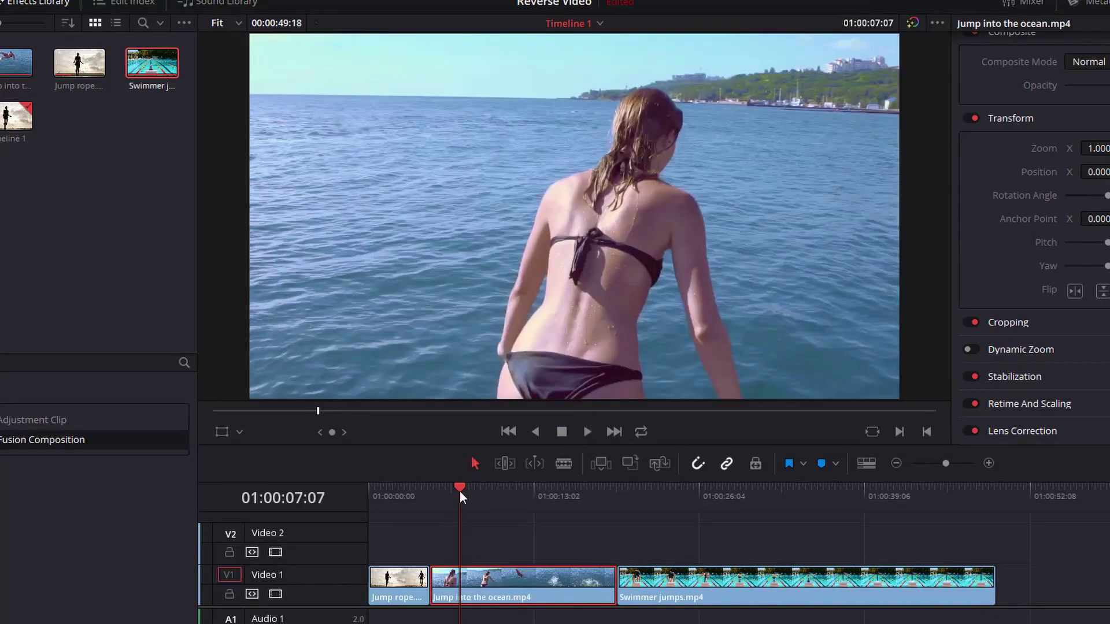
drag(460, 491, 430, 494)
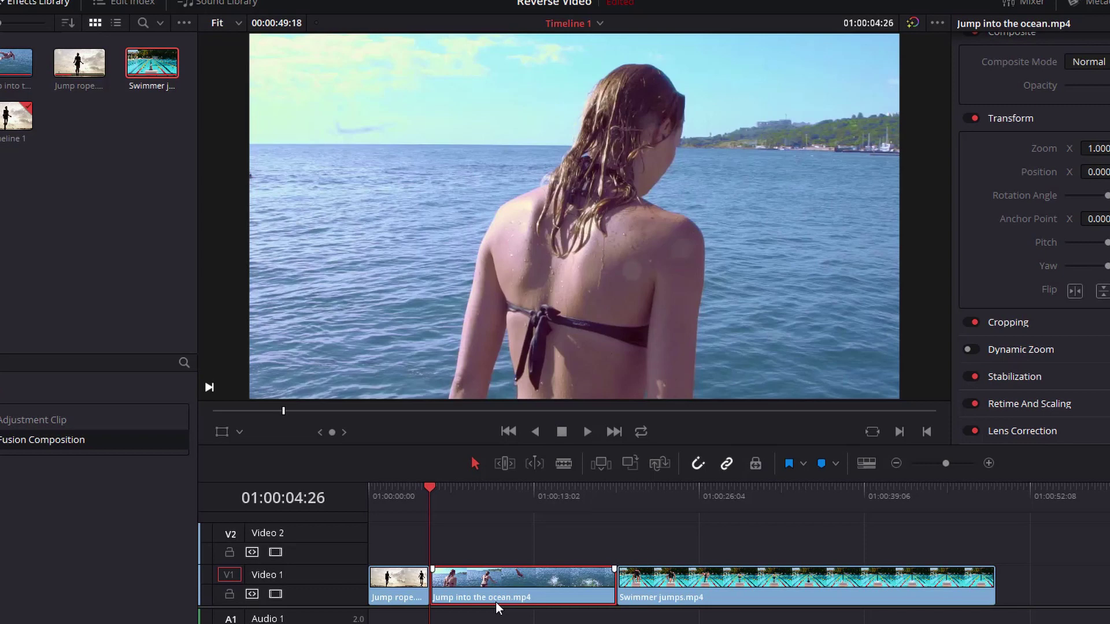
key(ctrl+r)
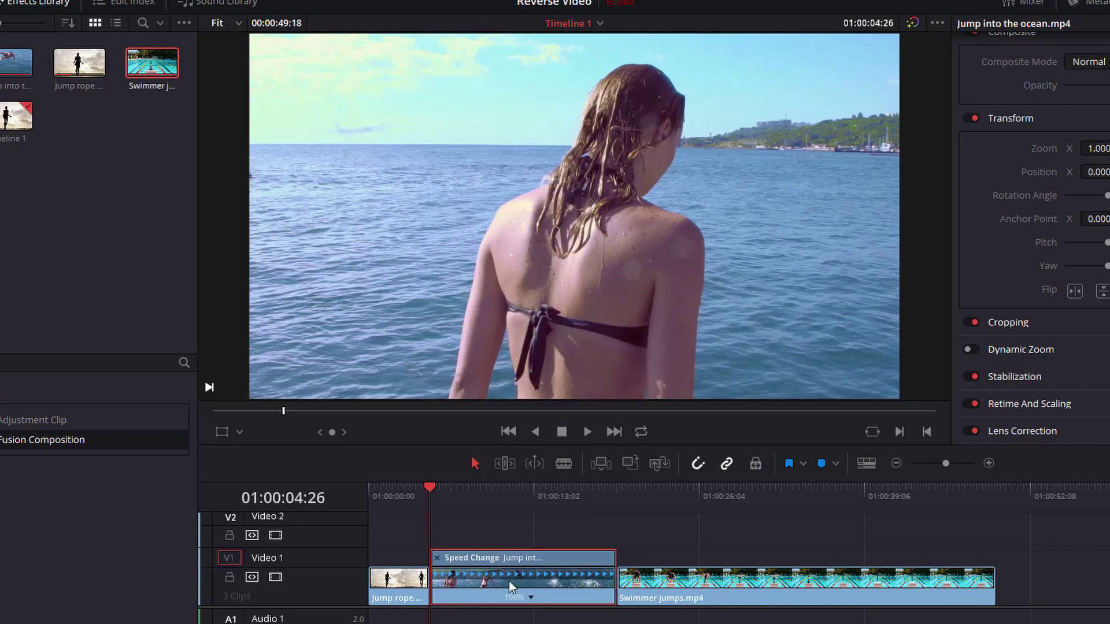
- Scrub through the ocean-jump clip's jump and splash at 100% speed, then open its speed menu
right_click(481, 592)
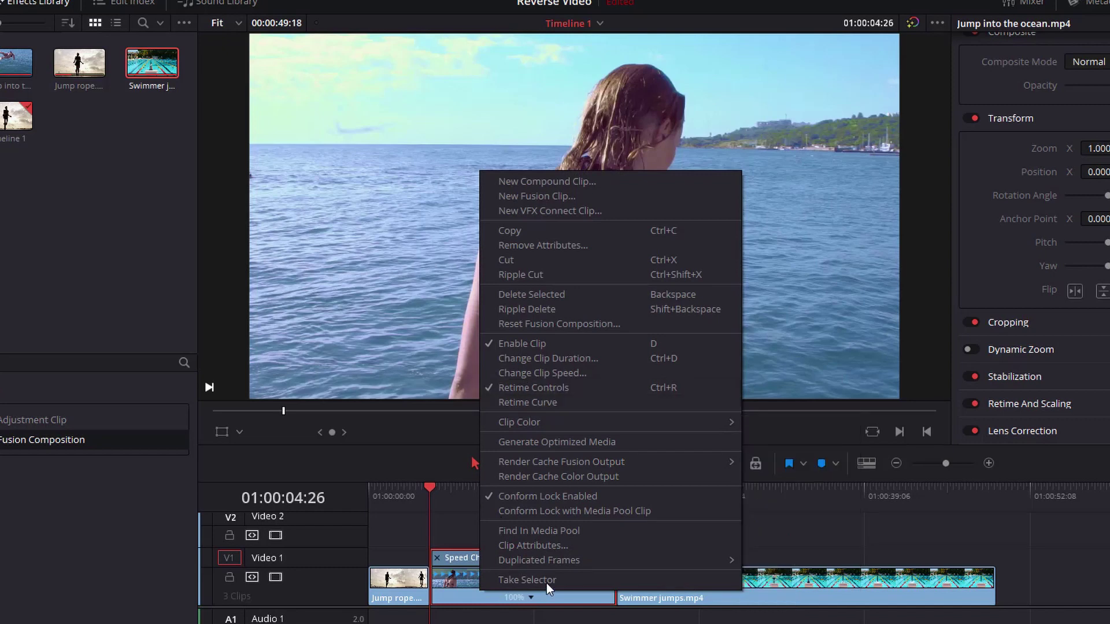
click(443, 526)
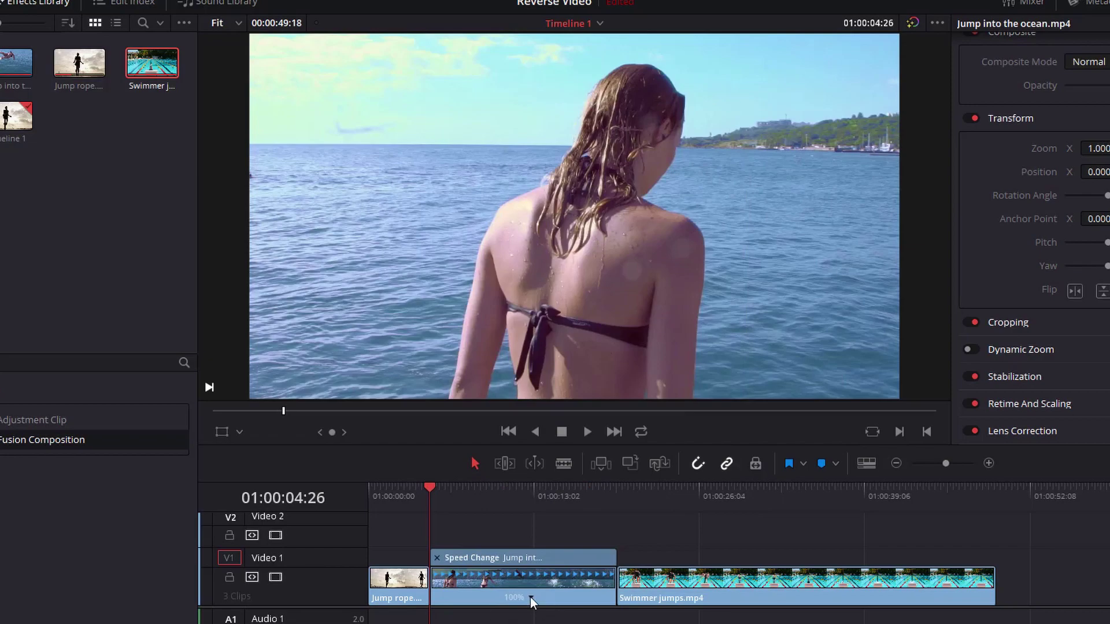
mouse_move(432, 488)
mouse_down()
mouse_move(595, 494)
mouse_move(440, 493)
mouse_up()
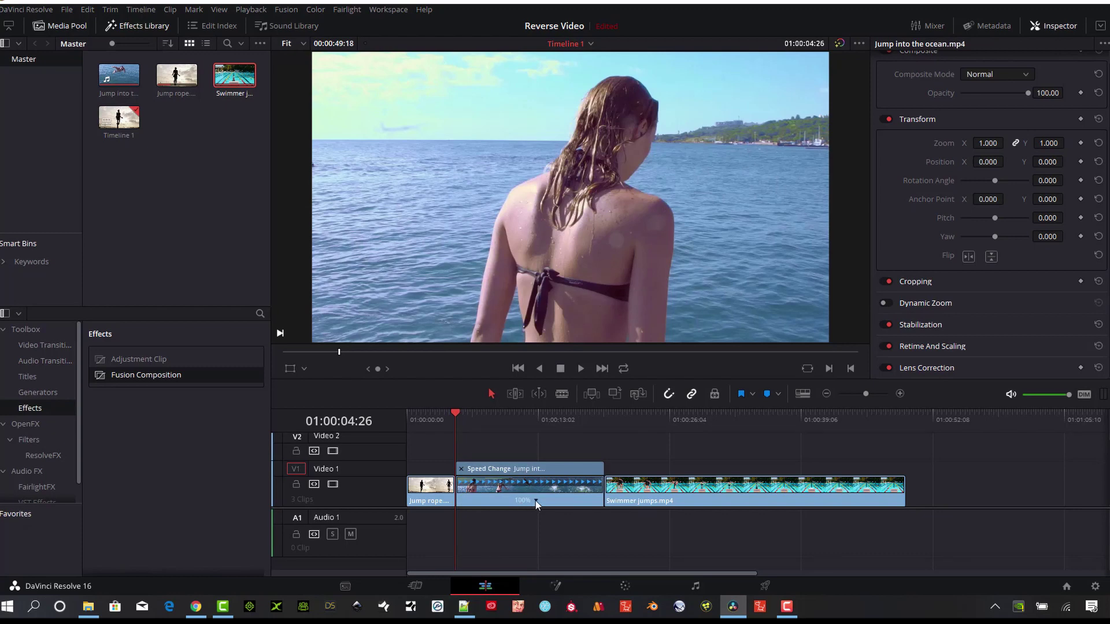
click(535, 500)
- Add a 200% Rewind to the ocean-jump clip and play it back from the splash
mouse_move(606, 570)
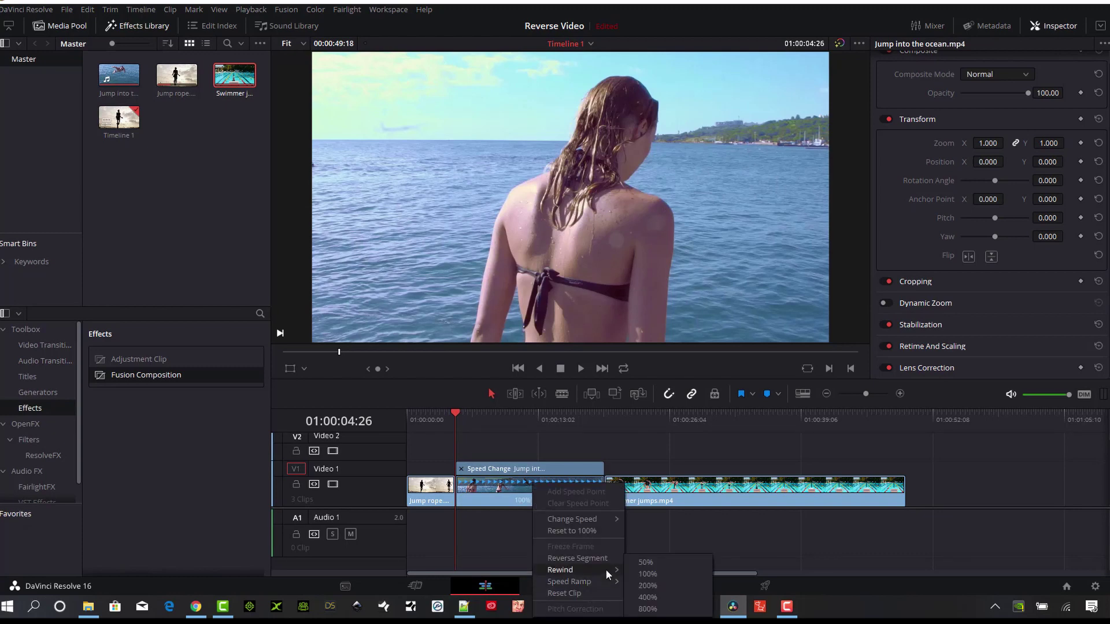
click(663, 587)
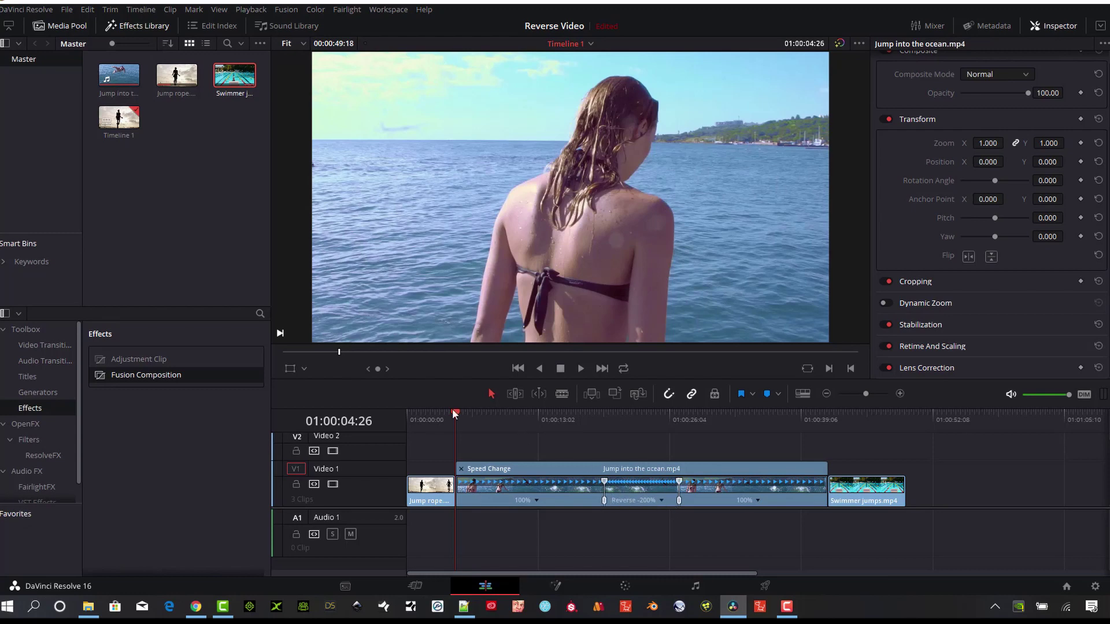
drag(454, 411, 572, 422)
click(580, 369)
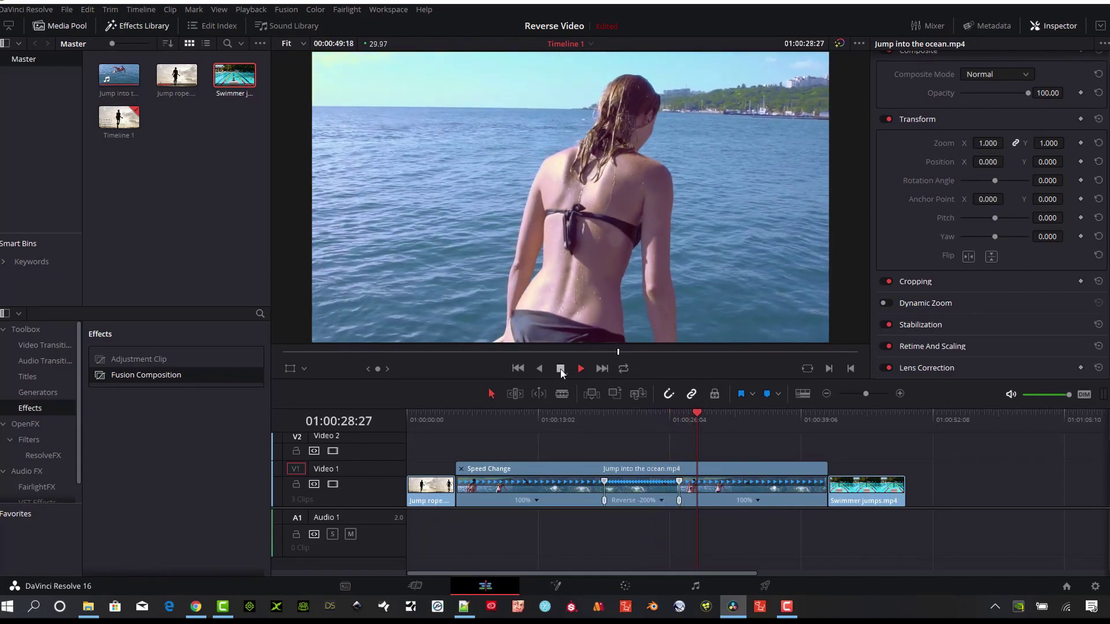
- Stop playback and shift the rewind's speed points left so the reverse runs about -230%
click(560, 369)
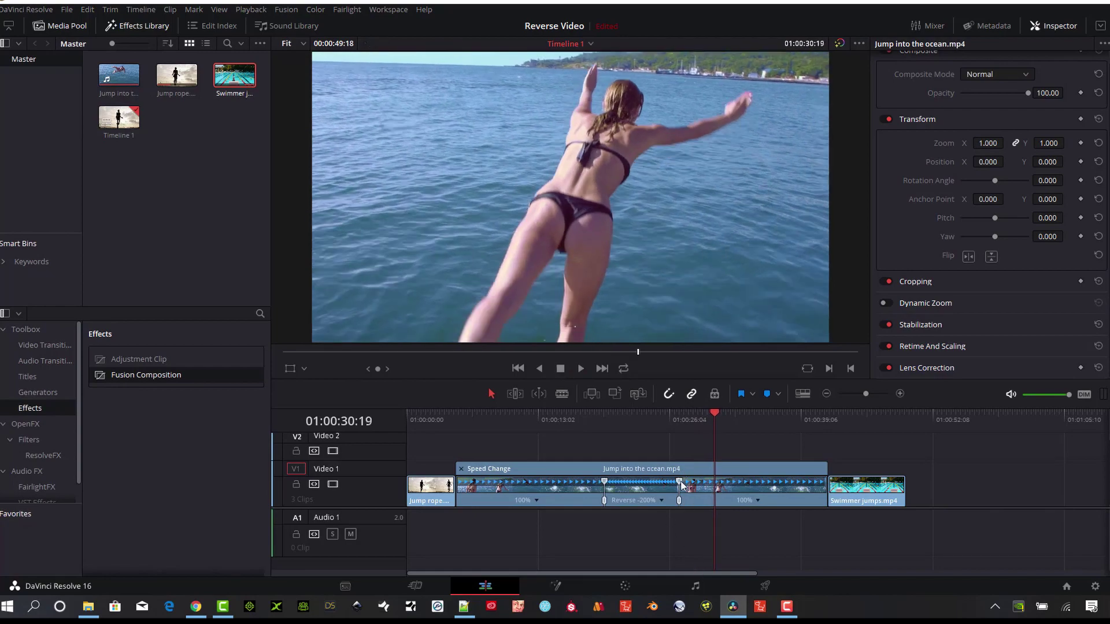
drag(606, 483, 598, 483)
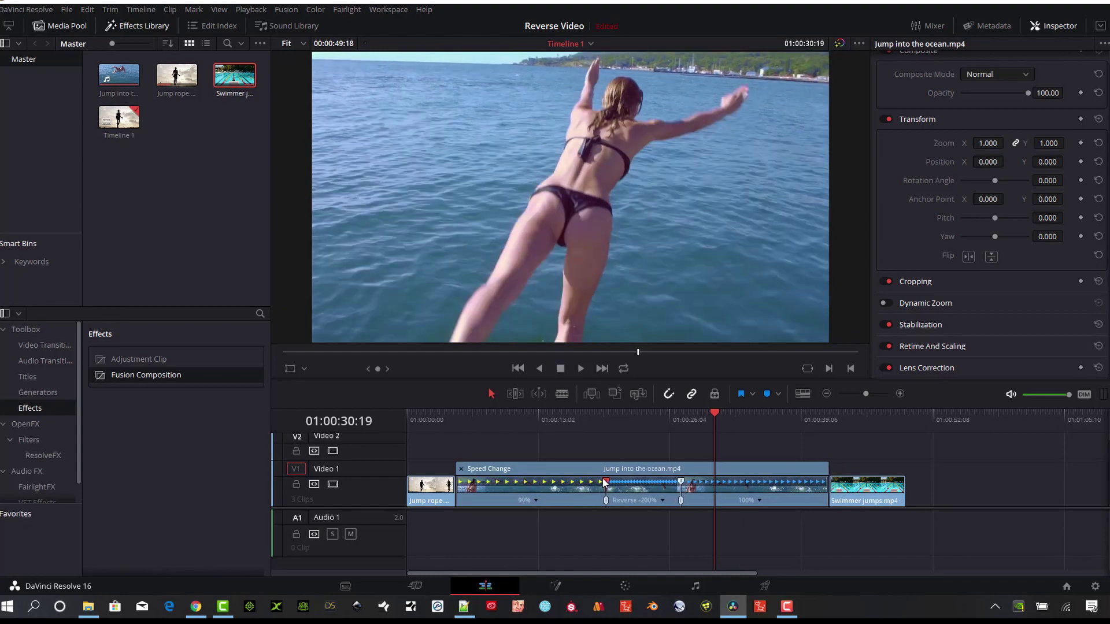
drag(674, 483, 664, 490)
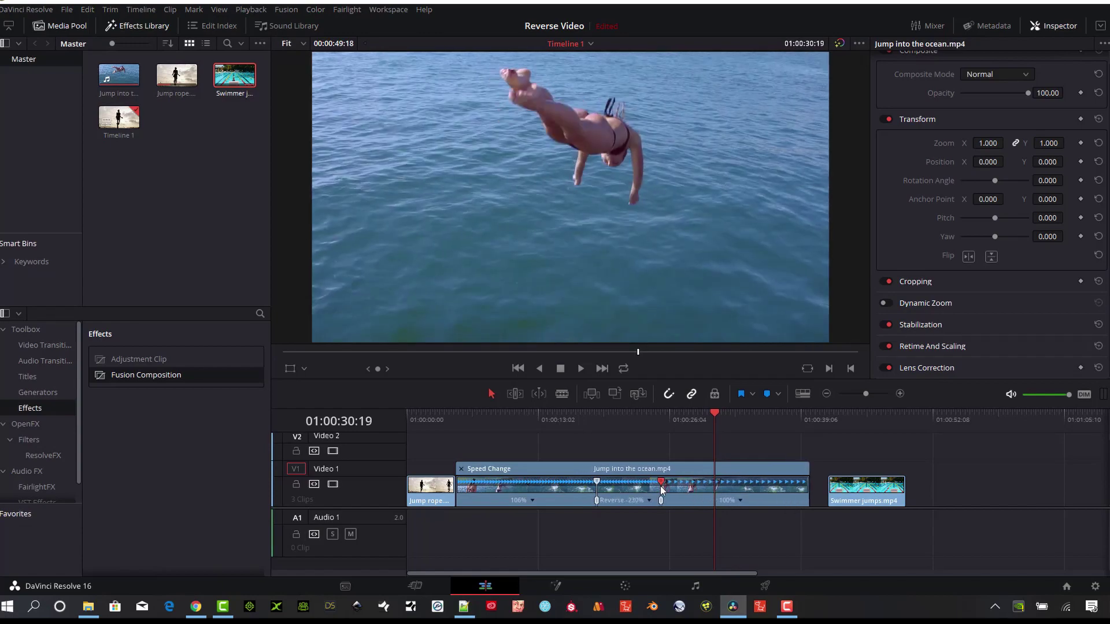
mouse_move(598, 506)
mouse_down()
mouse_move(567, 502)
mouse_move(596, 502)
mouse_up()
click(646, 501)
click(648, 500)
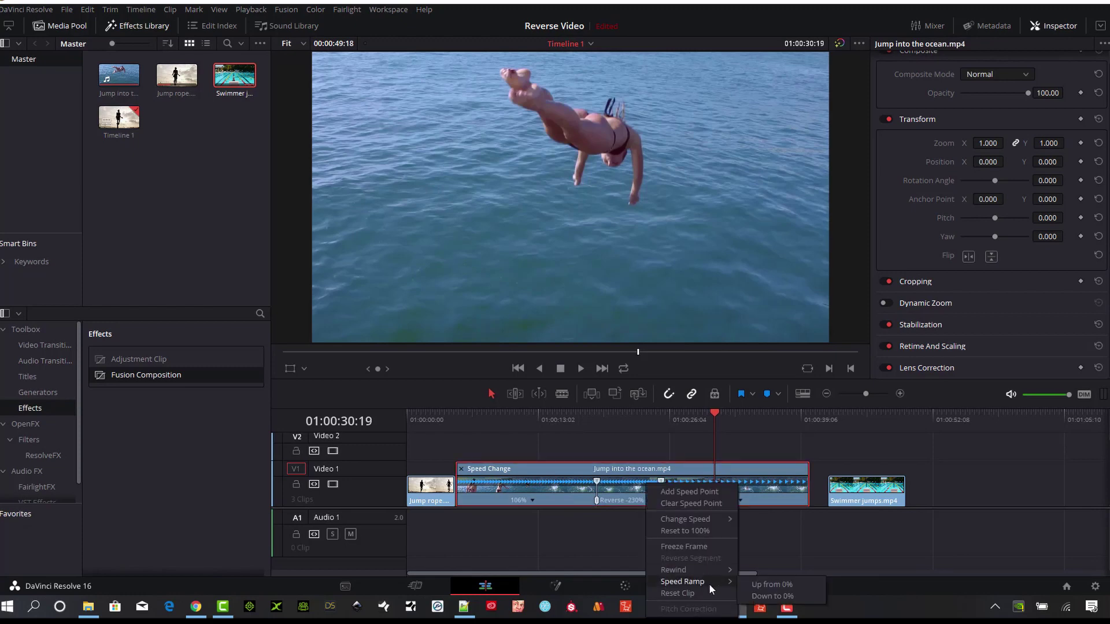
mouse_move(715, 569)
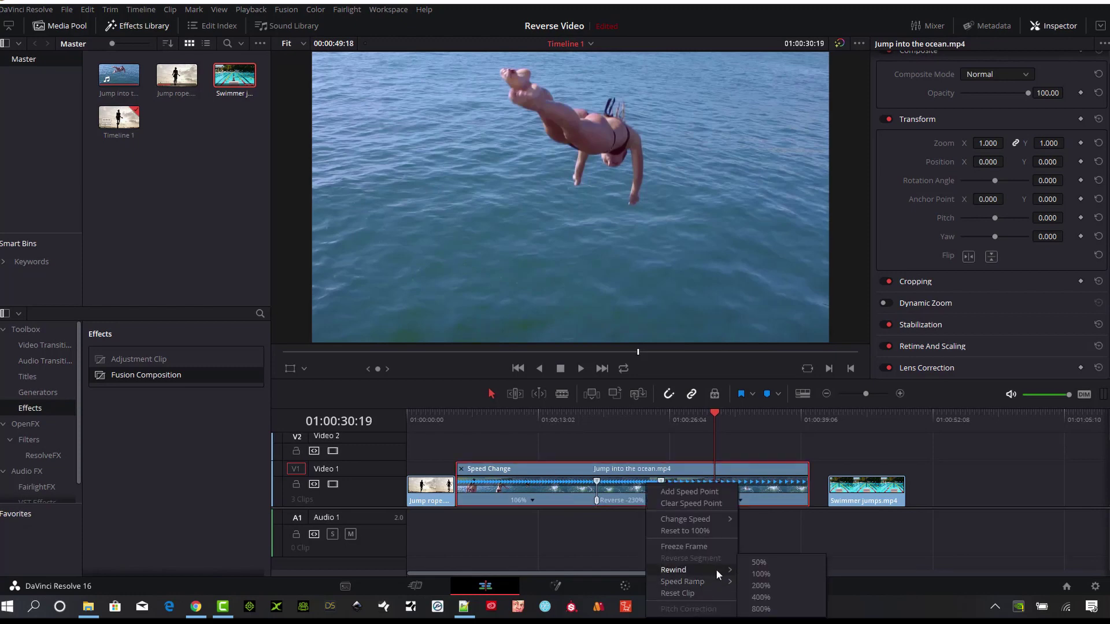
click(761, 598)
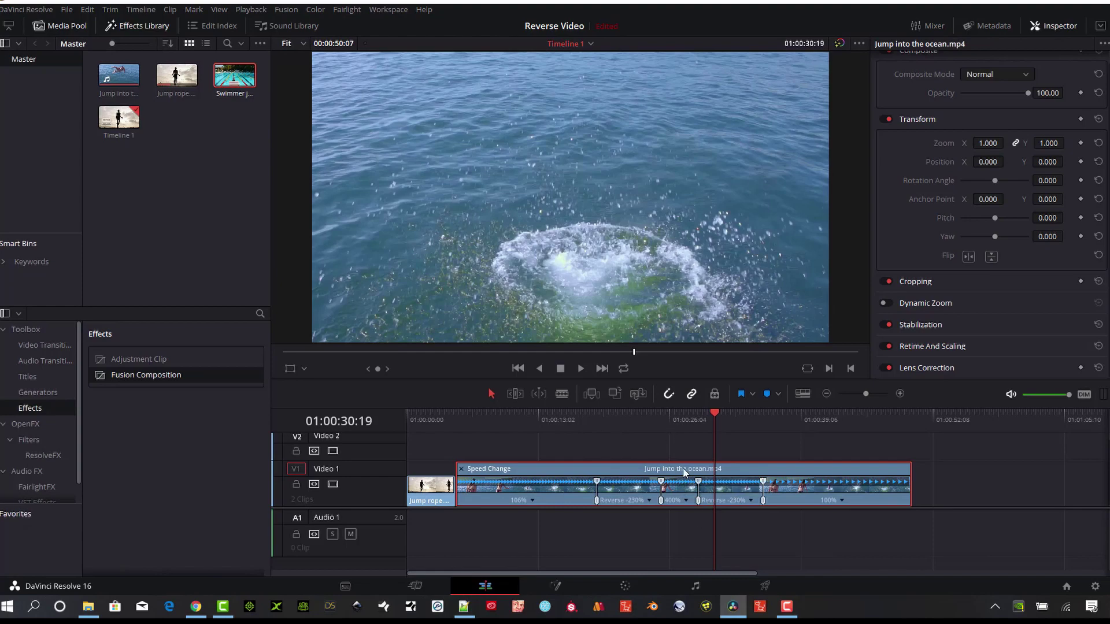
key(ctrl+z)
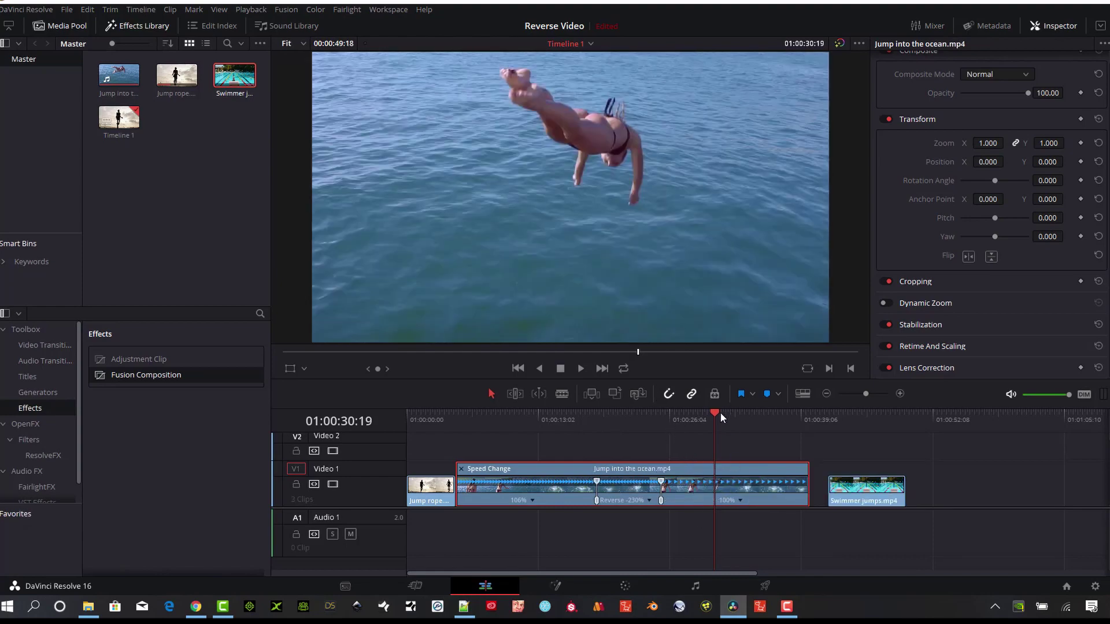
drag(720, 412, 622, 446)
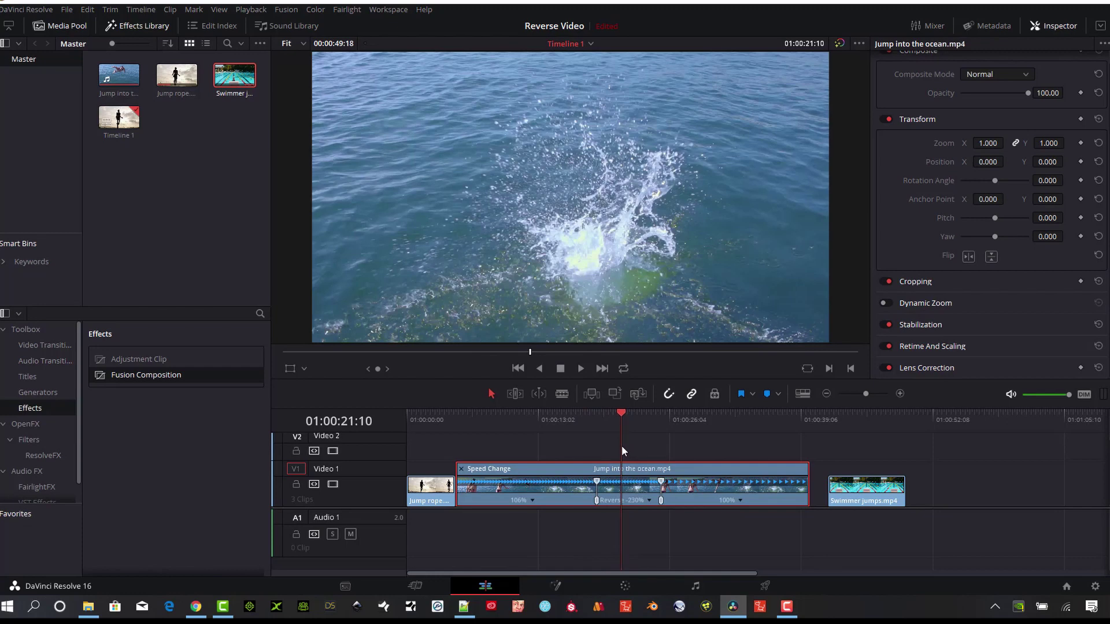
right_click(532, 493)
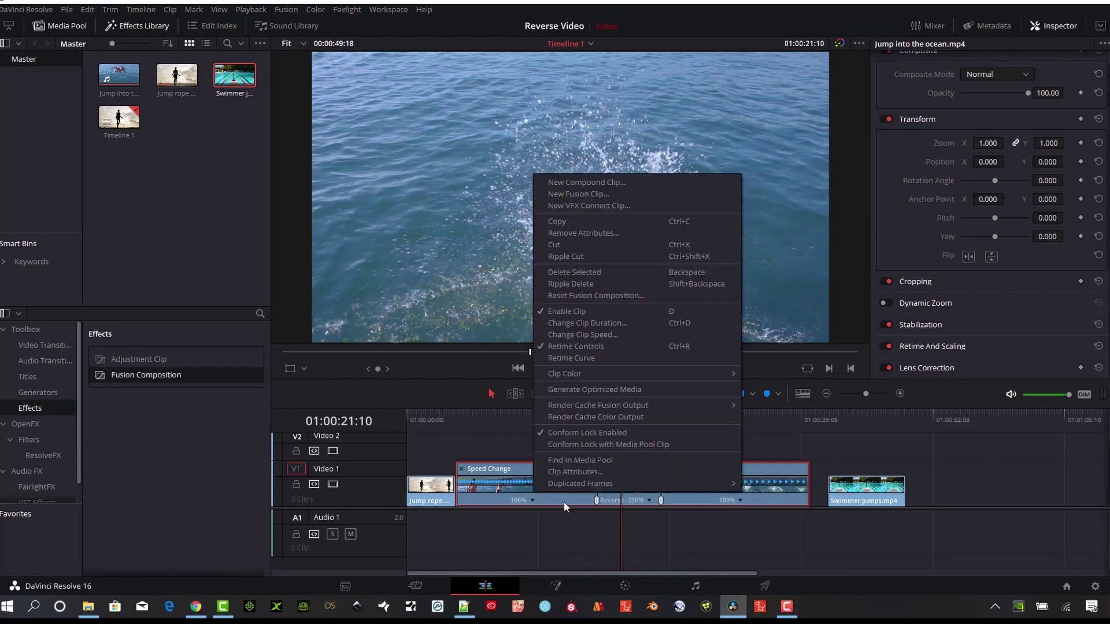
- Choose Reset Clip from the ocean-jump clip's speed menu to return it to one 100% section
click(647, 498)
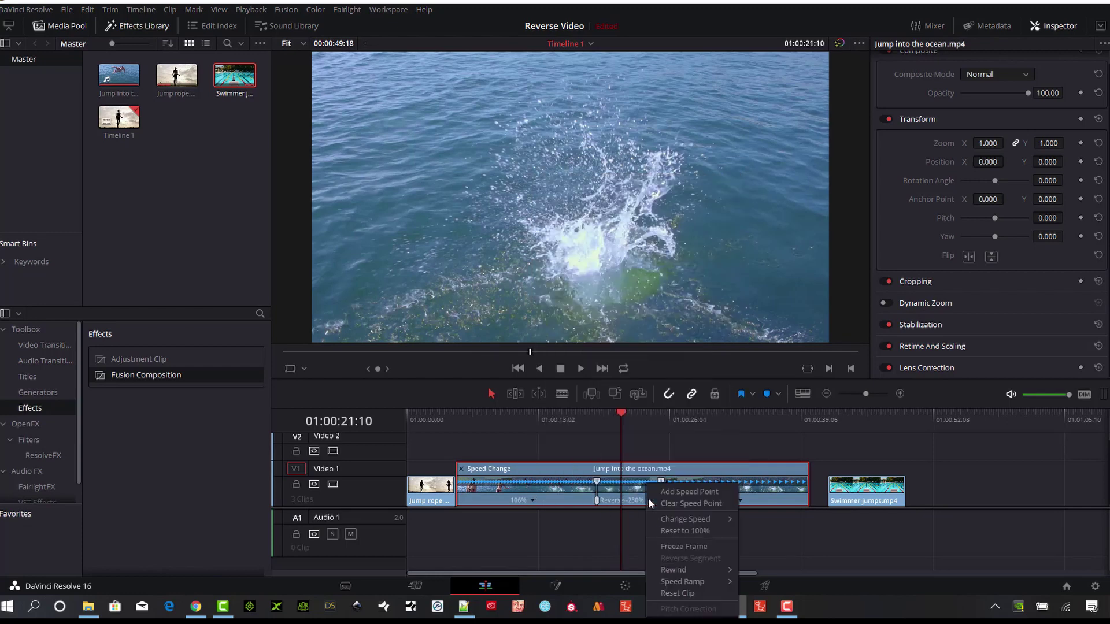
click(705, 591)
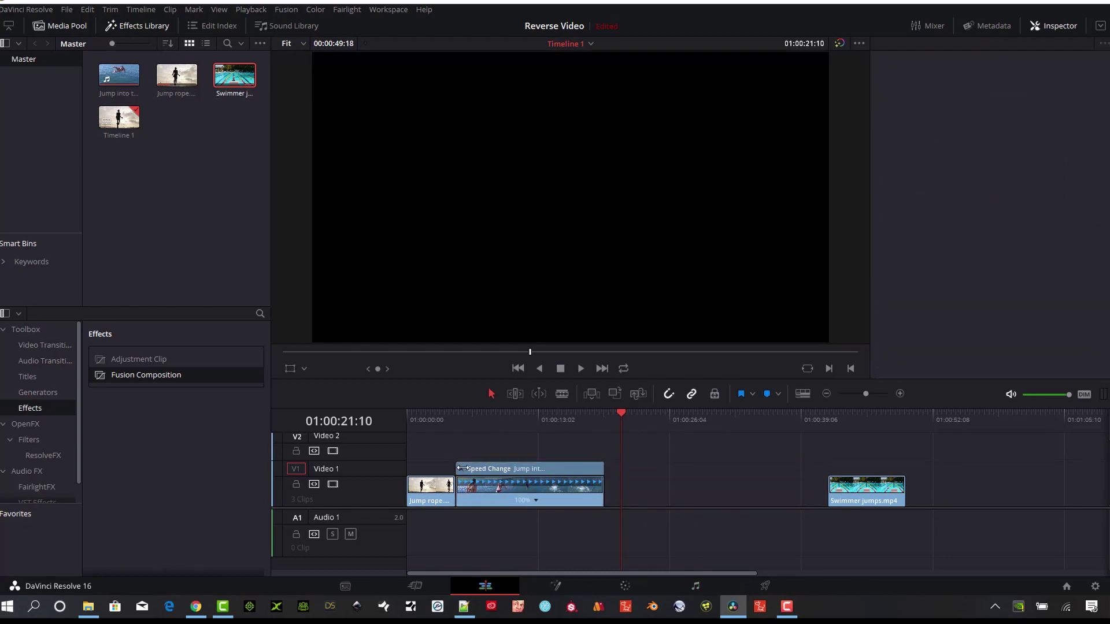
- At 01:00:11:12, where the diver enters the water, add an 800% Rewind and preview it
click(617, 415)
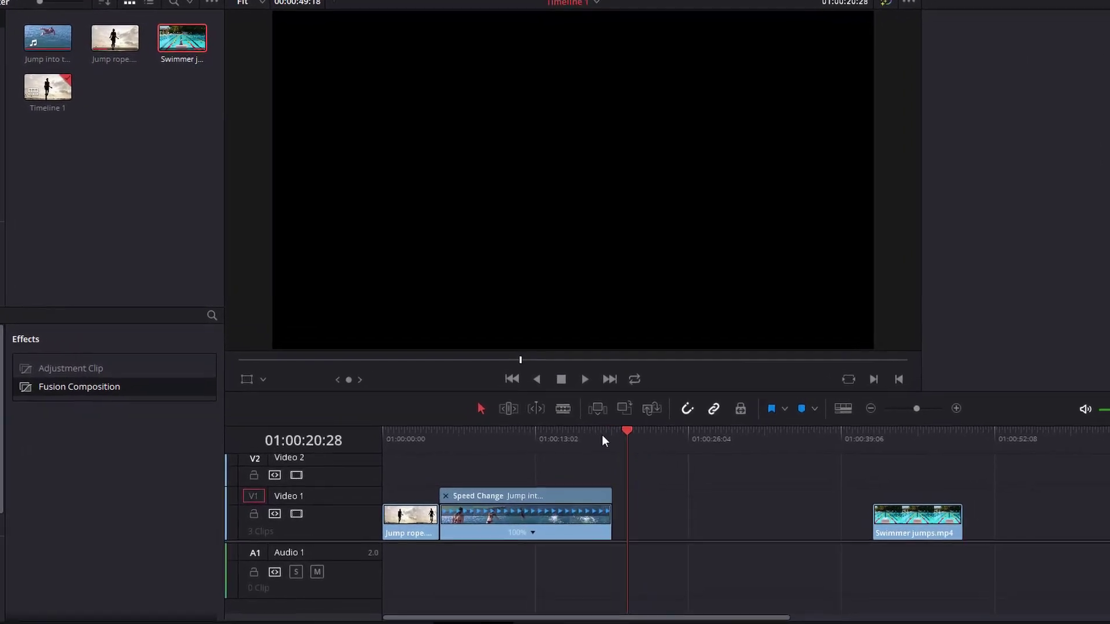
drag(602, 441, 515, 447)
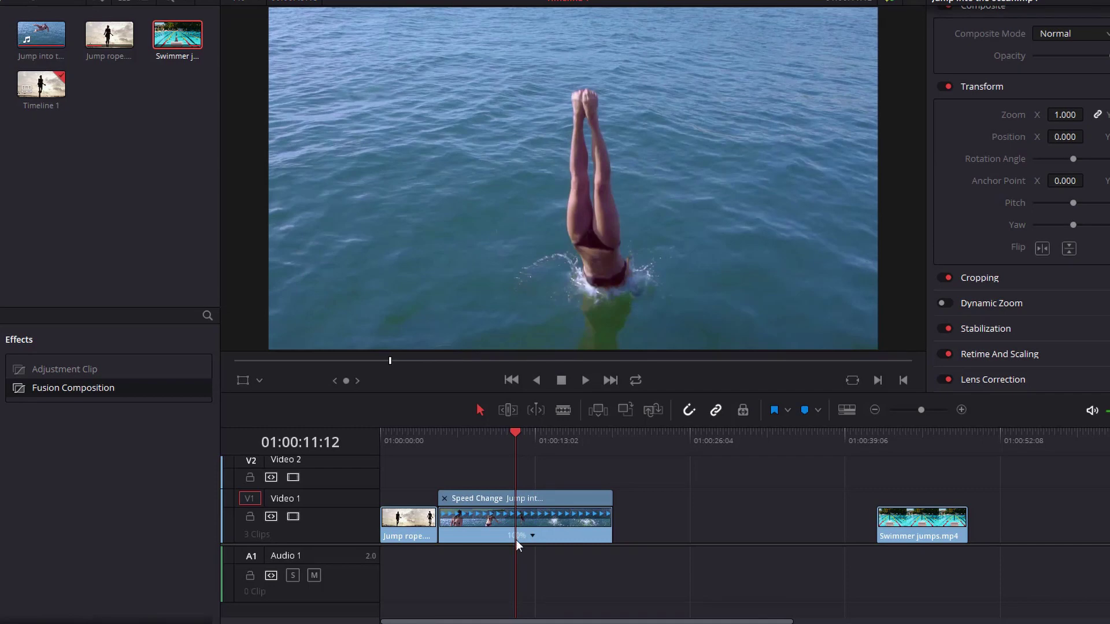
click(533, 537)
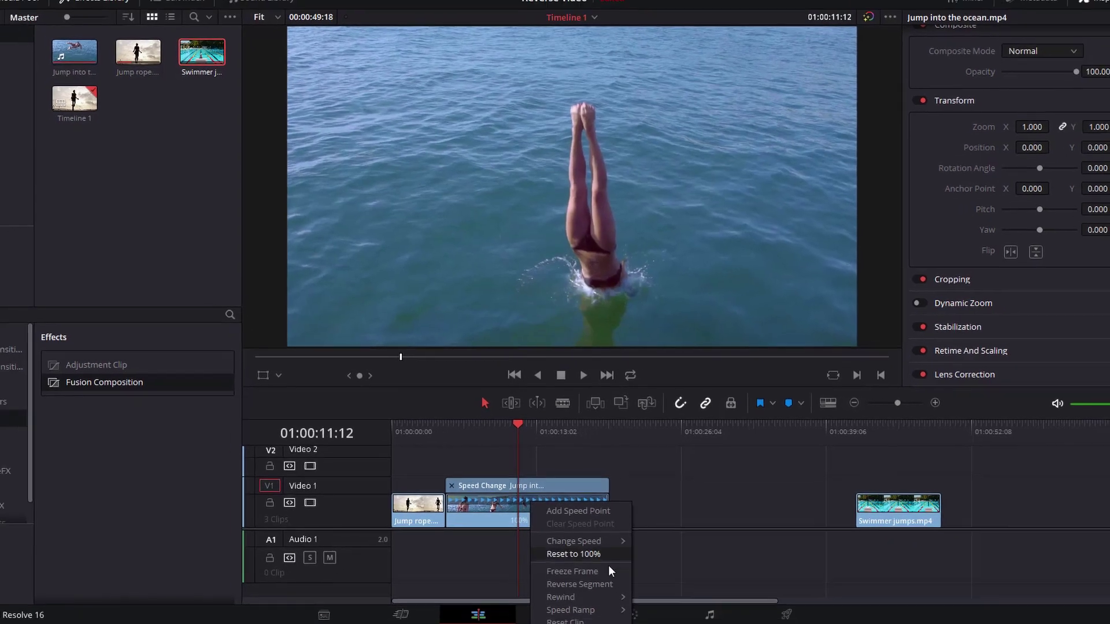
mouse_move(560, 617)
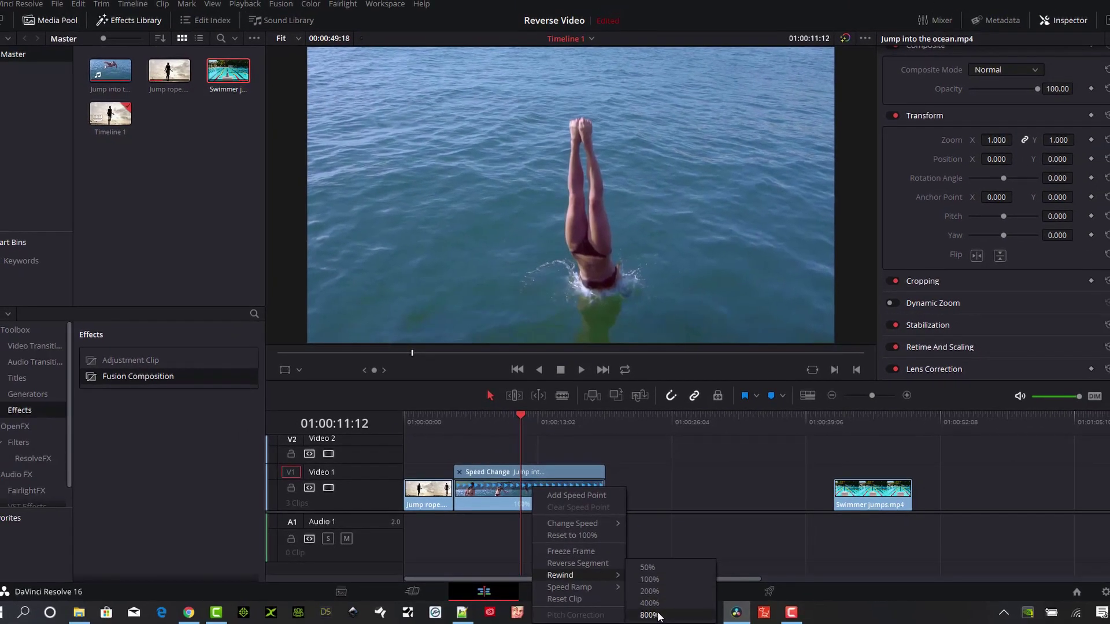
click(649, 615)
drag(521, 416, 566, 482)
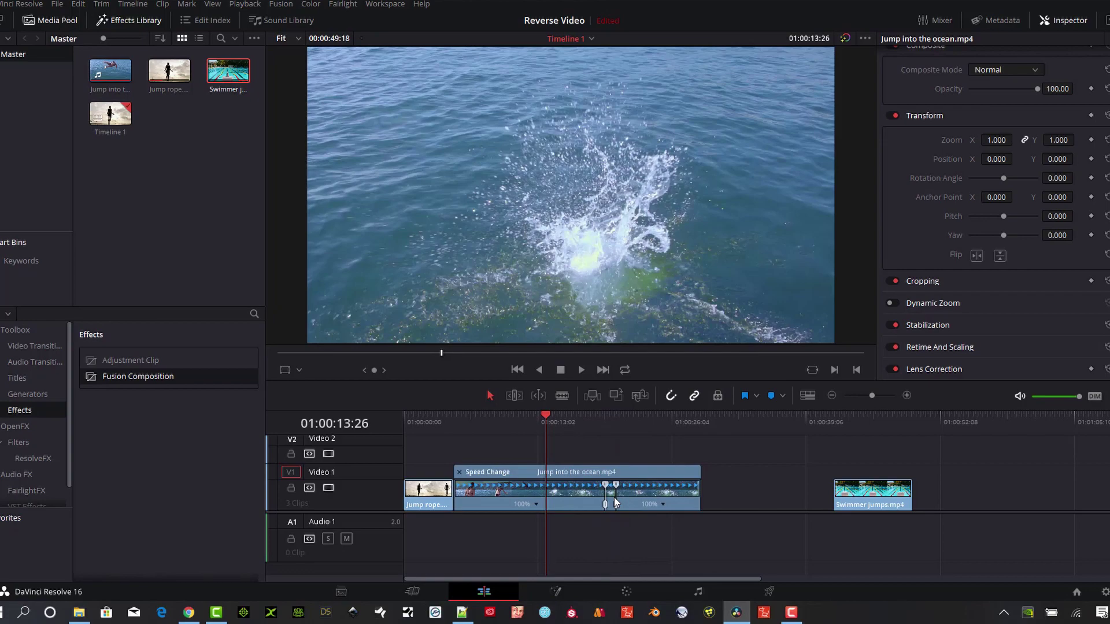
drag(550, 414, 525, 414)
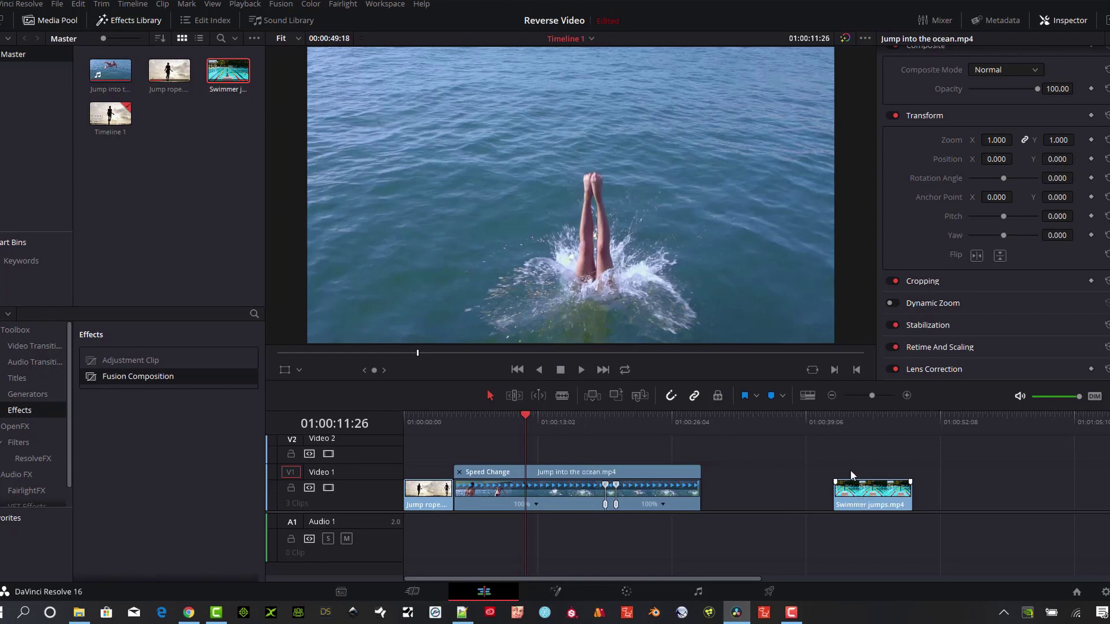
- Move Swimmer jumps.mp4 via Video 2 back onto Video 1, butted against the ocean-jump clip
drag(851, 486, 853, 444)
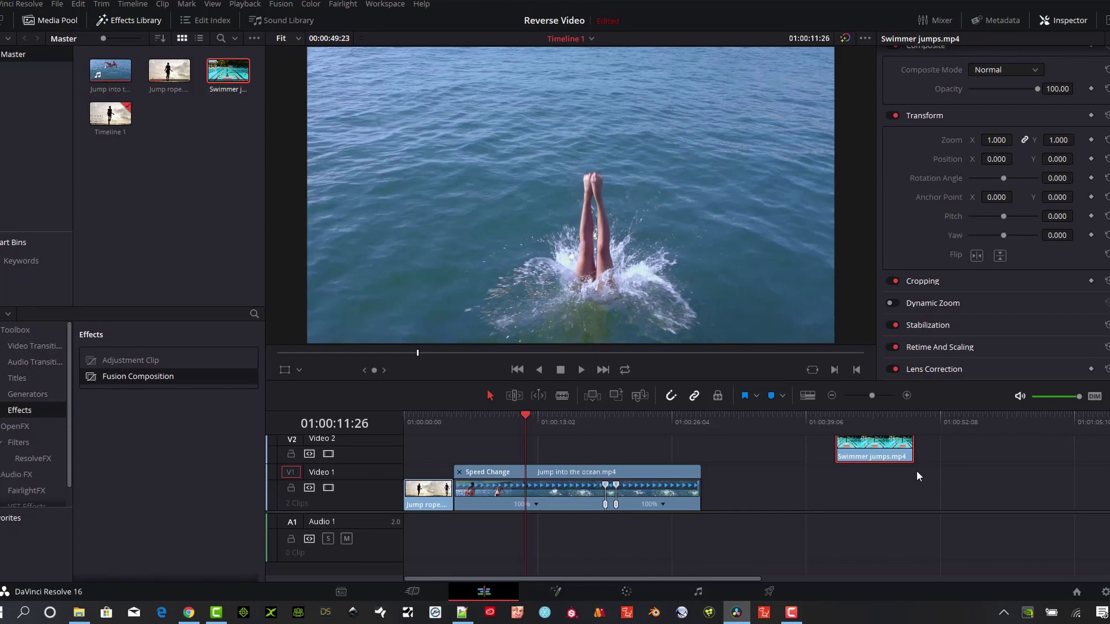
drag(873, 454, 805, 449)
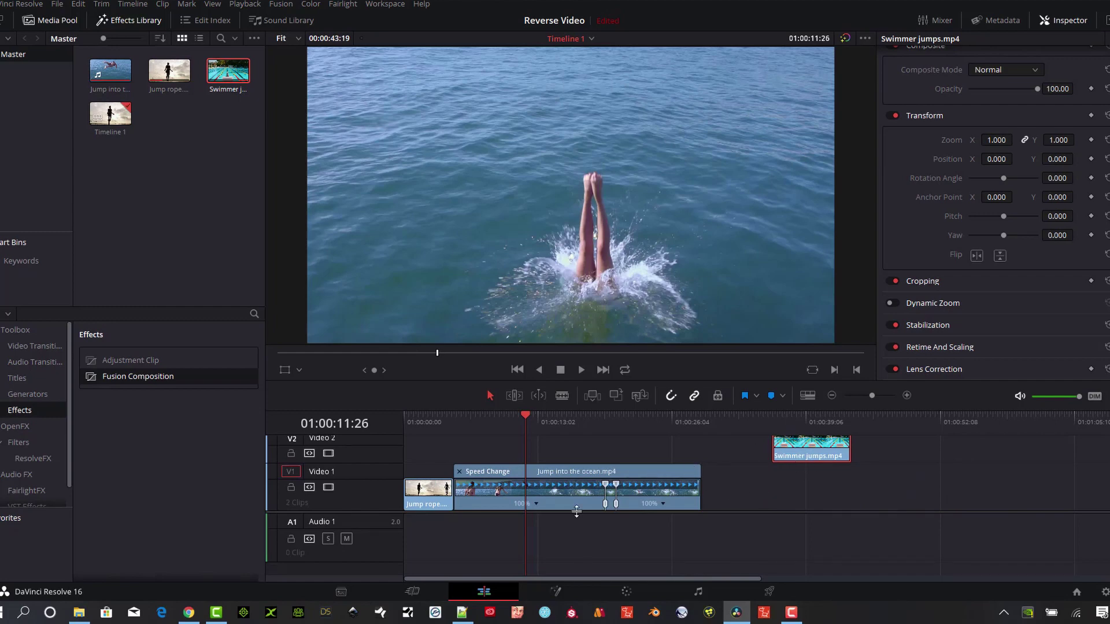
drag(811, 453, 740, 495)
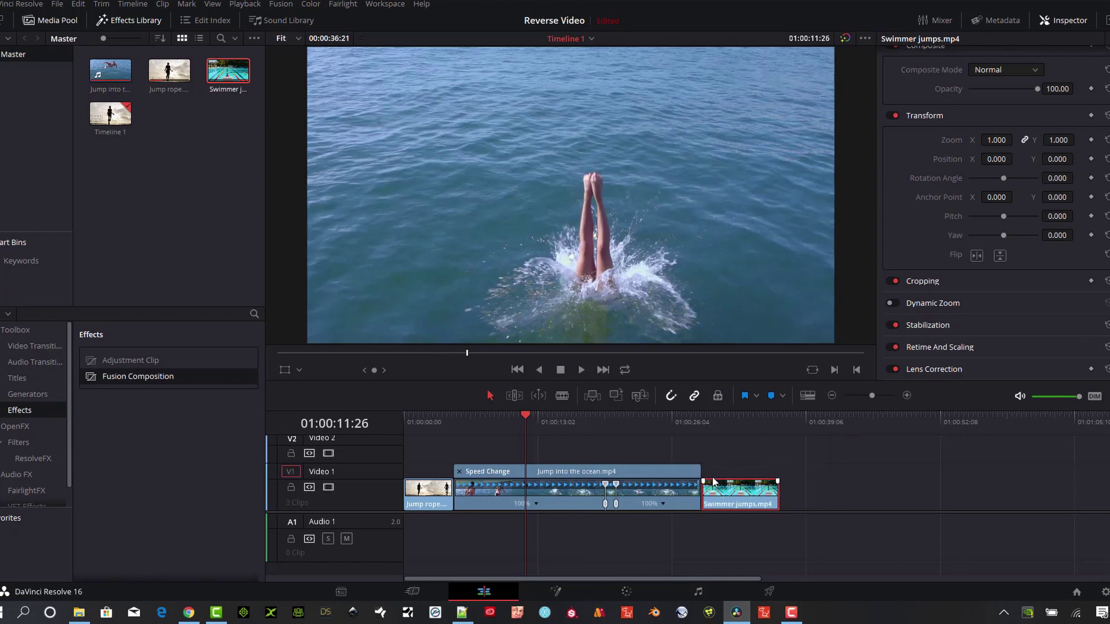